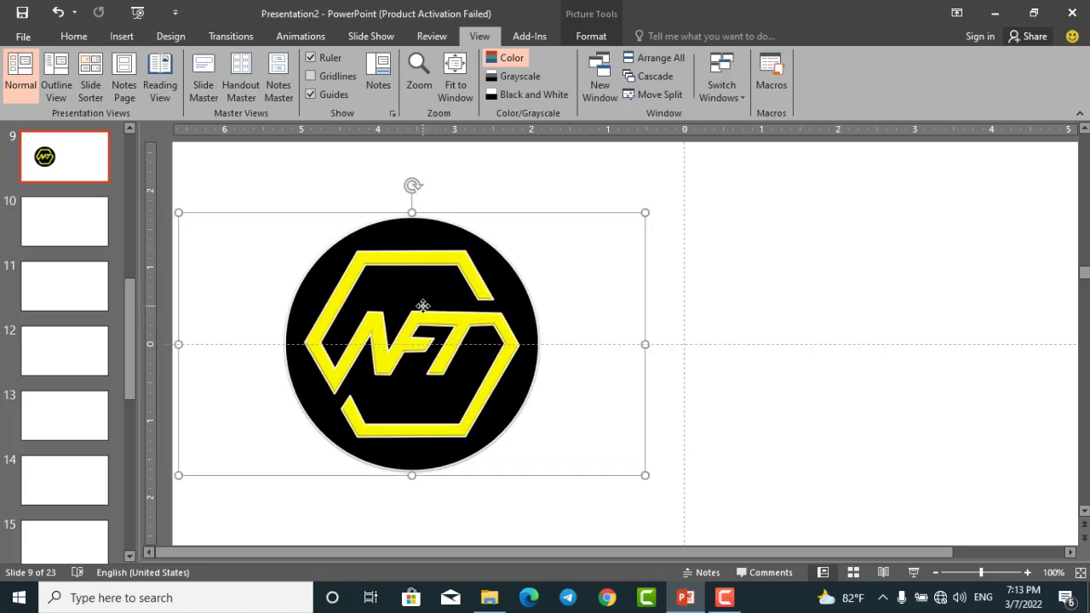
Draw a hexagon shape on the empty area beside the NFT logo picture.
scroll(652, 297, up, 2)
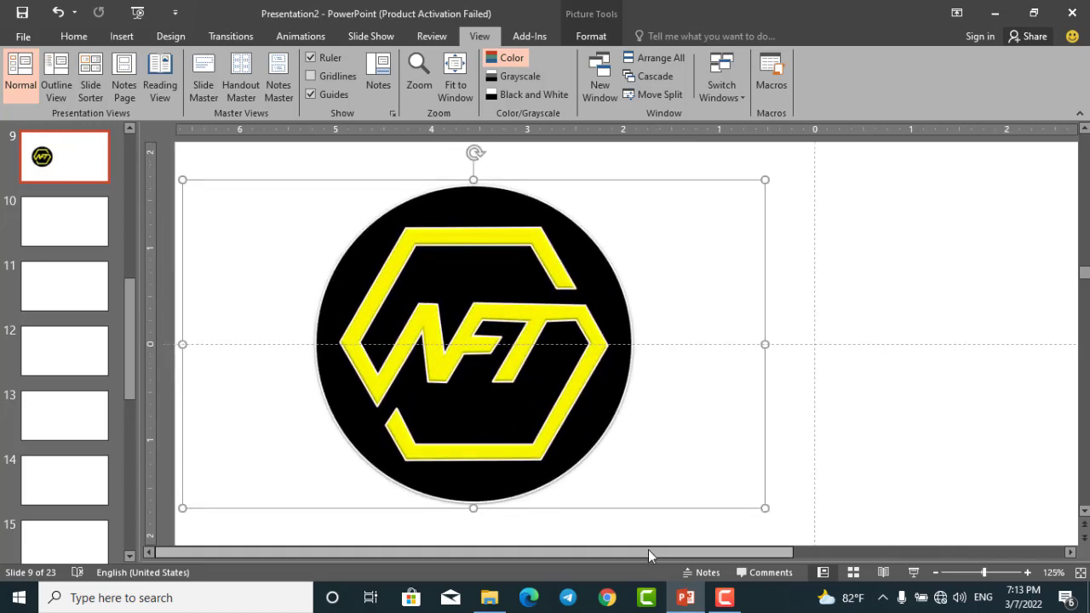
drag(648, 550, 736, 552)
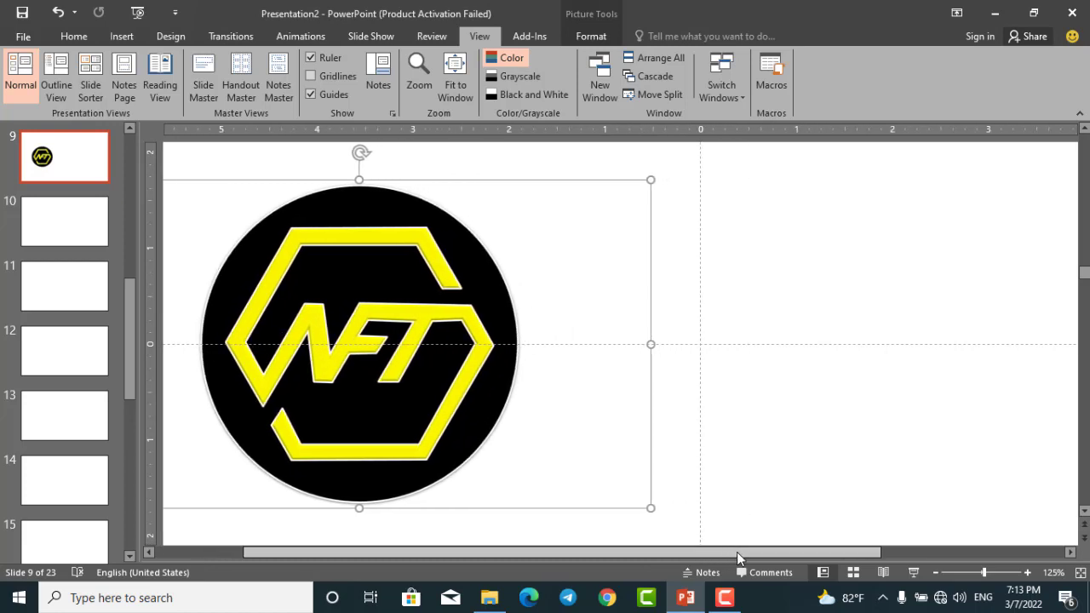
click(777, 279)
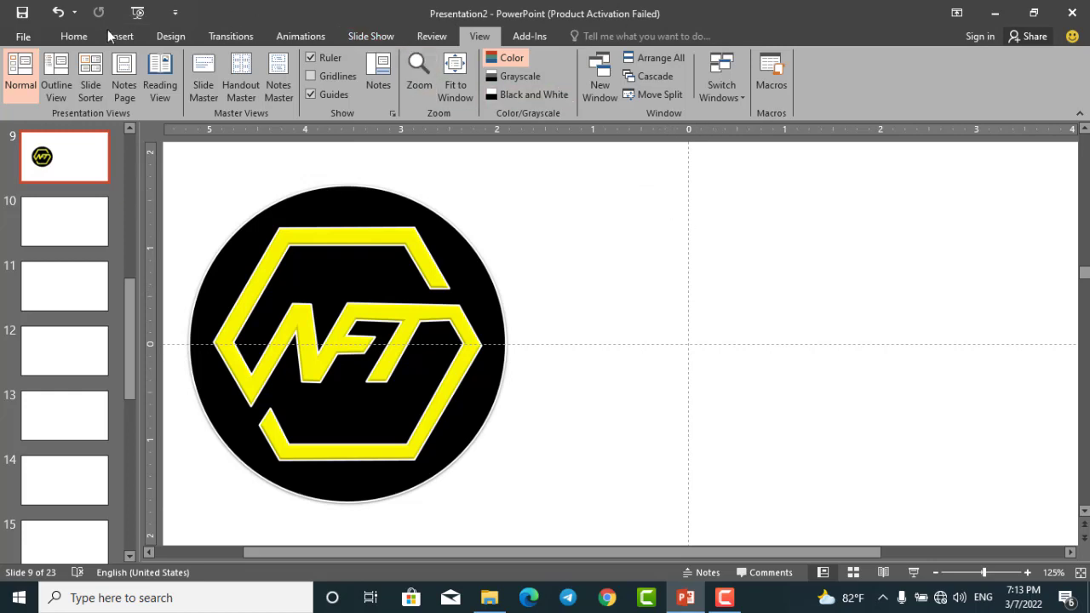
click(74, 37)
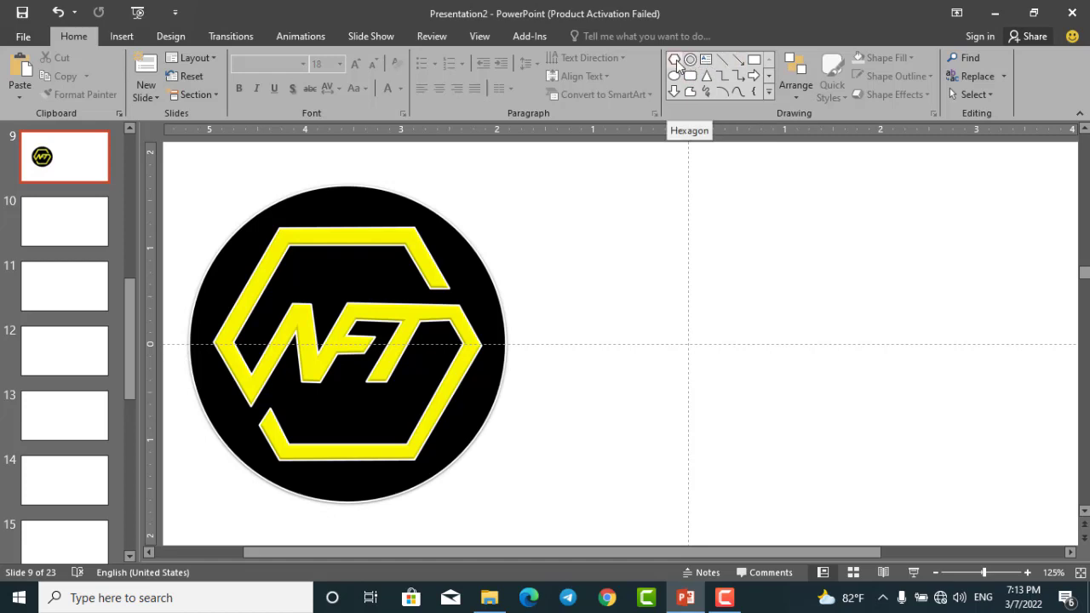
click(676, 60)
drag(640, 256, 866, 430)
Resize the hexagon to about 2.83" wide by 2.44" high and centre it on the slide's guides.
drag(823, 395, 765, 382)
drag(803, 244, 774, 279)
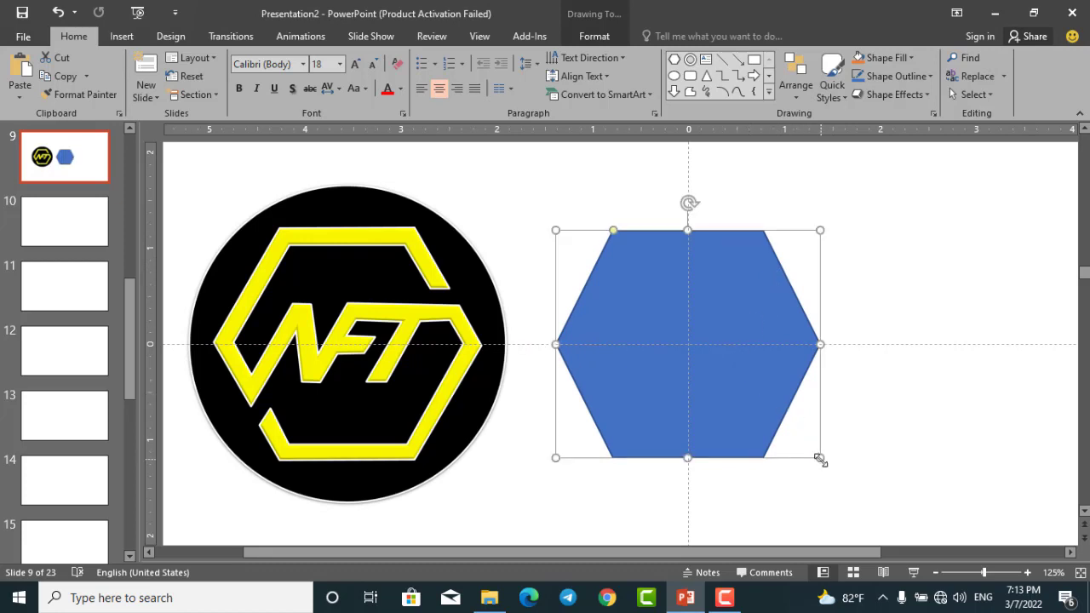
mouse_move(823, 460)
mouse_down()
mouse_move(832, 468)
mouse_move(825, 461)
mouse_up()
drag(774, 404, 769, 394)
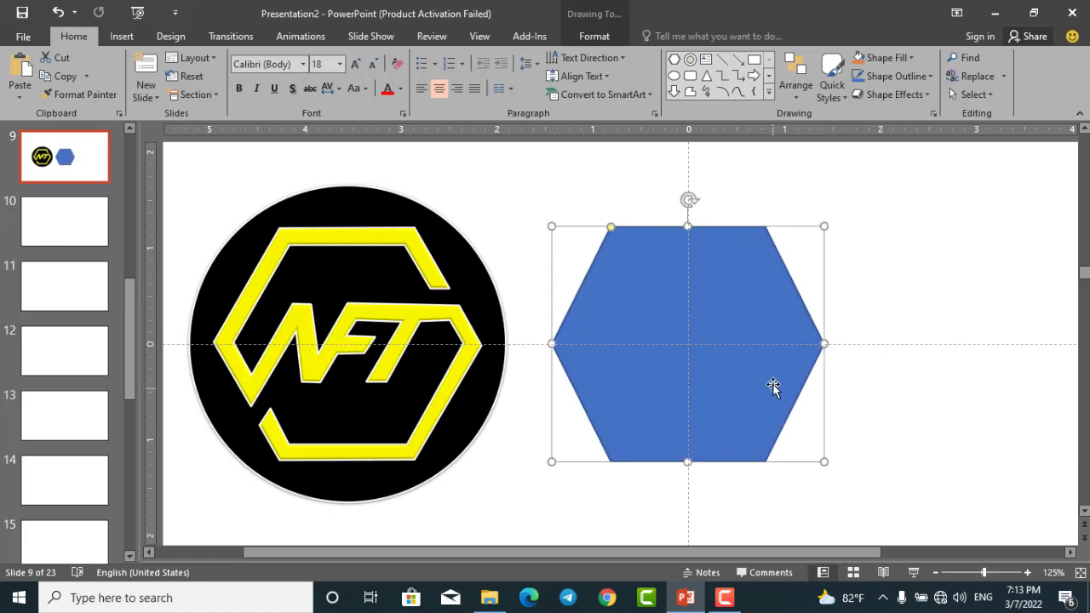
Make the hexagon's blue fill semi-transparent in its shape formatting settings.
scroll(773, 386, up, 2)
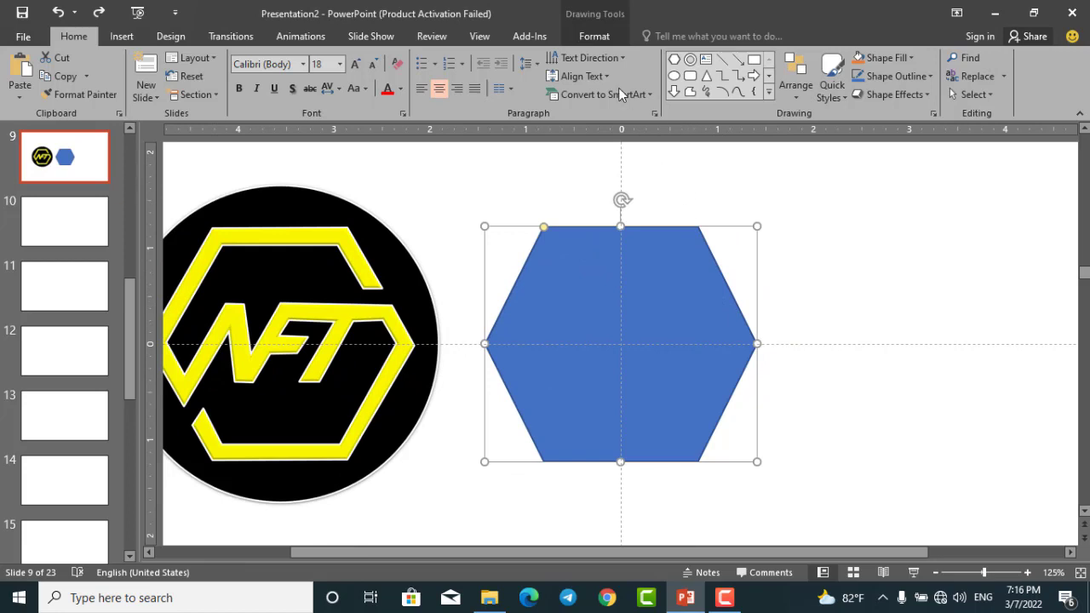
click(603, 37)
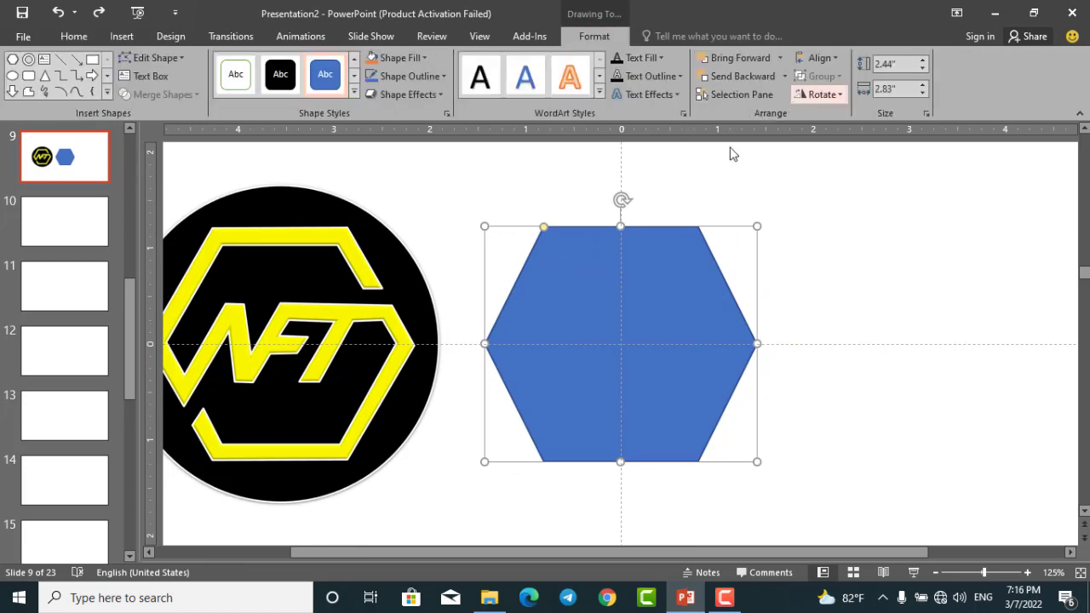
right_click(651, 321)
click(749, 311)
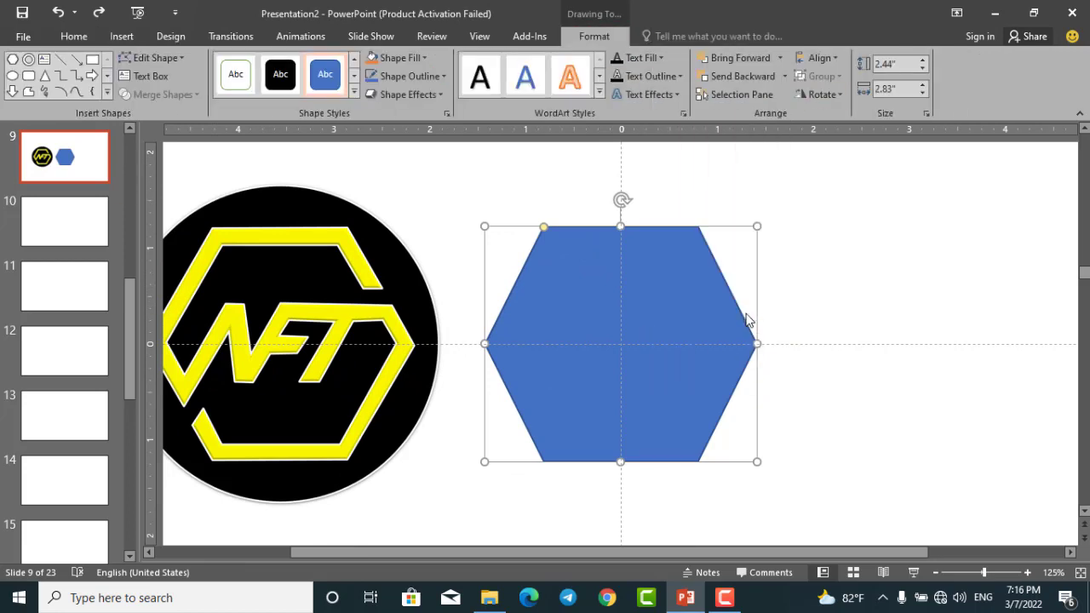
click(883, 220)
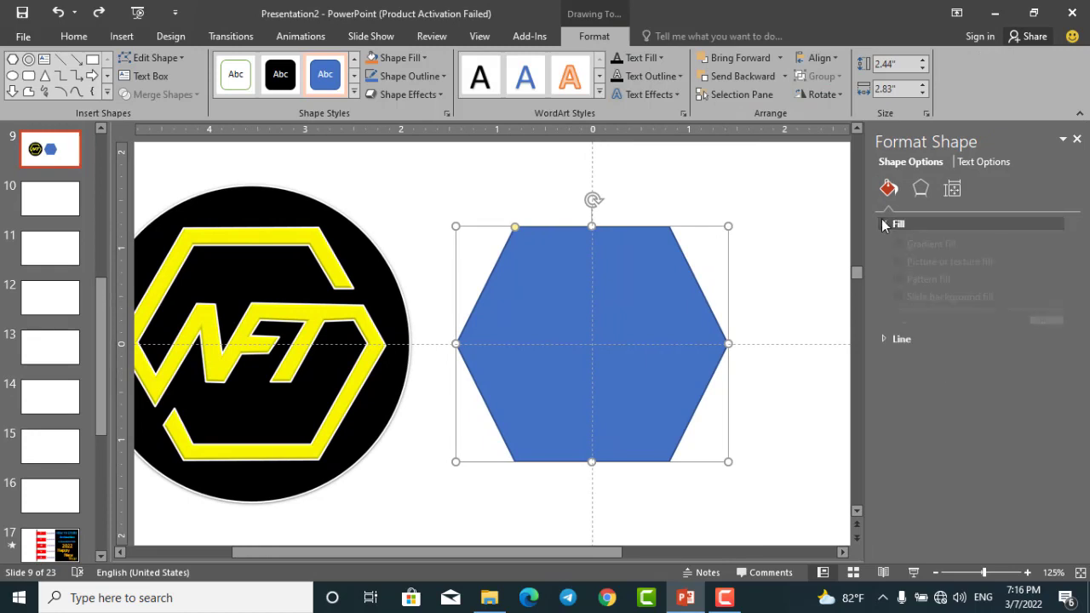
drag(963, 391, 984, 394)
click(1077, 139)
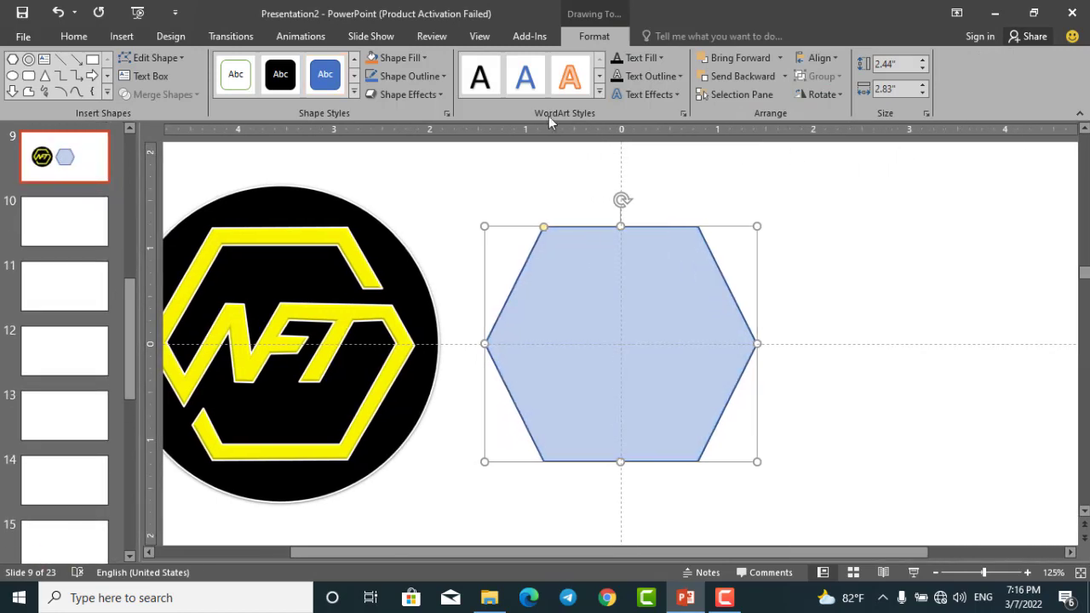
Remove the hexagon's outline by setting it to No Outline.
click(441, 75)
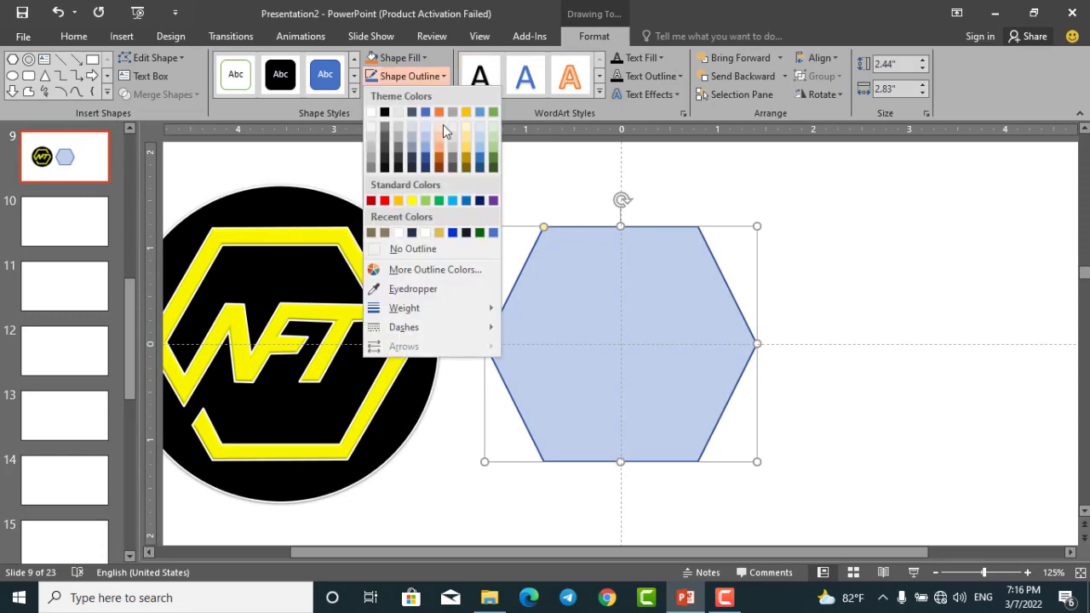
click(432, 248)
click(433, 235)
click(608, 279)
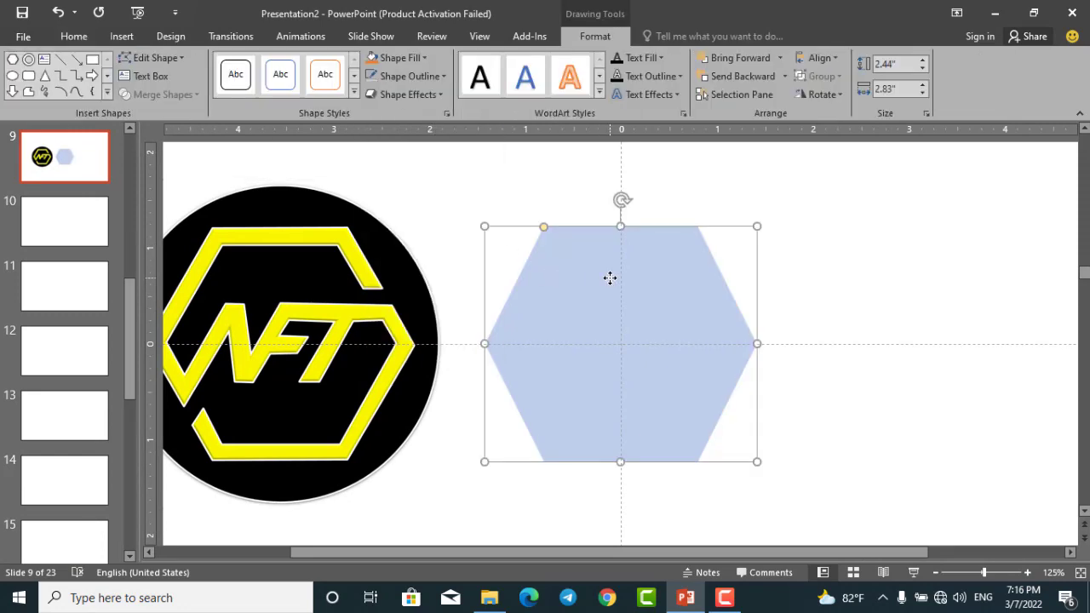
click(819, 300)
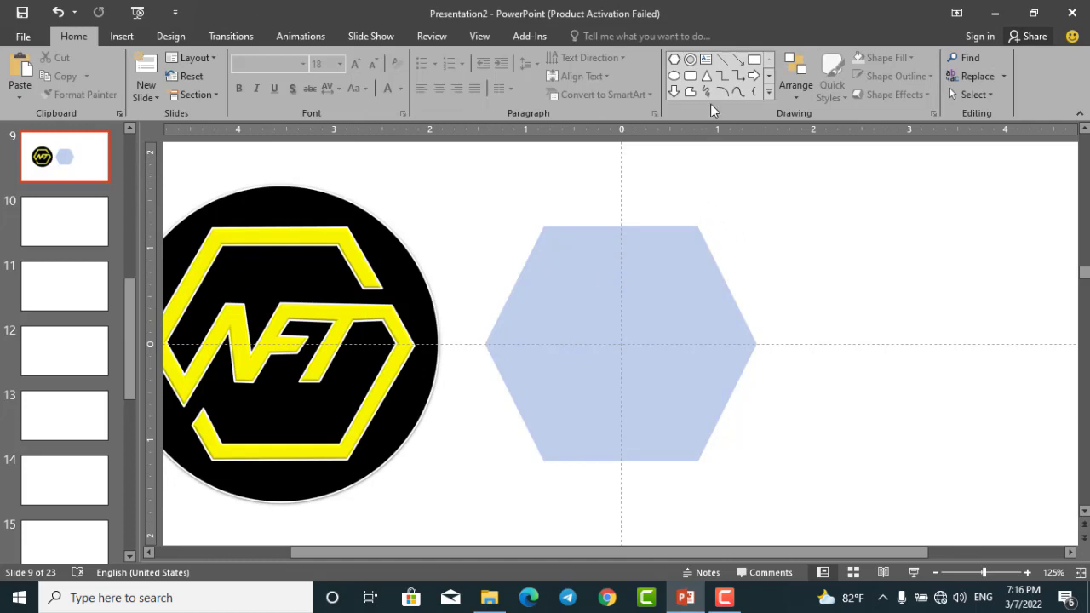
Show the slide gridlines and move the hexagon about 0.4" to the right of the vertical guide.
click(477, 39)
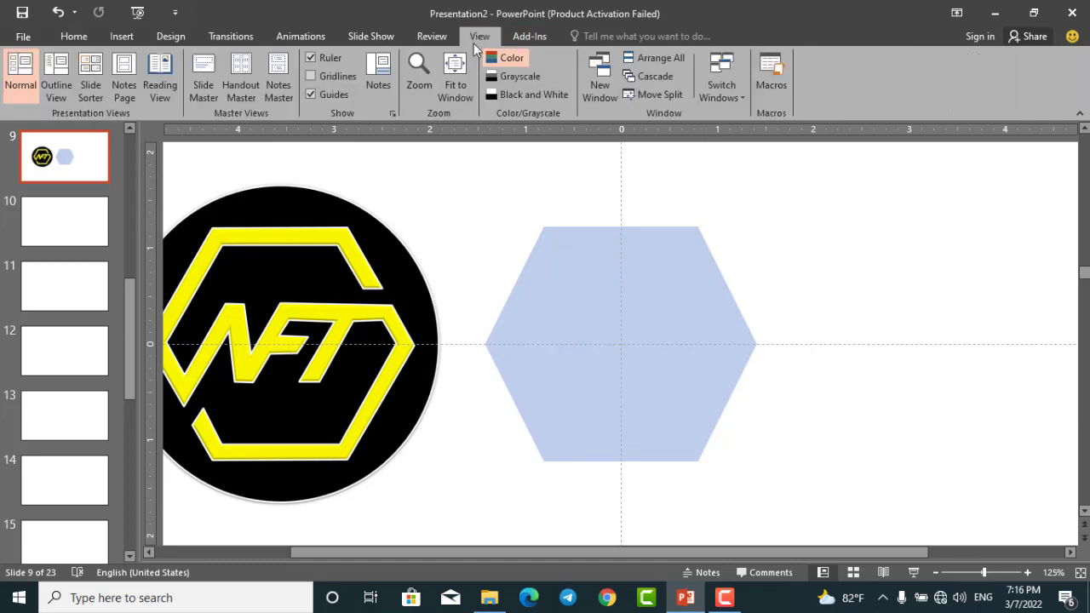
click(330, 77)
click(564, 236)
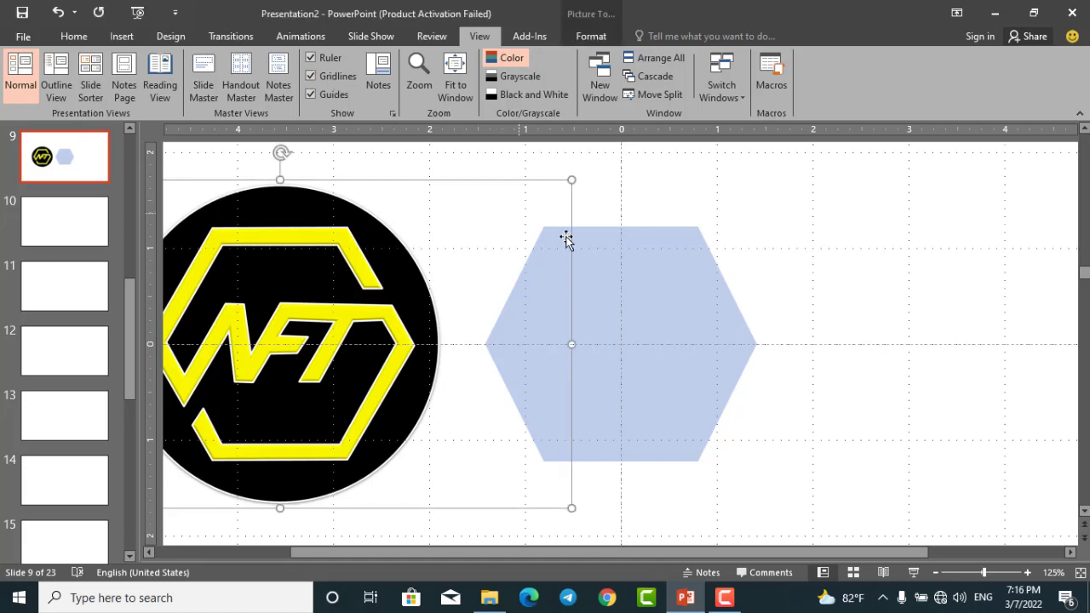
drag(632, 268, 675, 275)
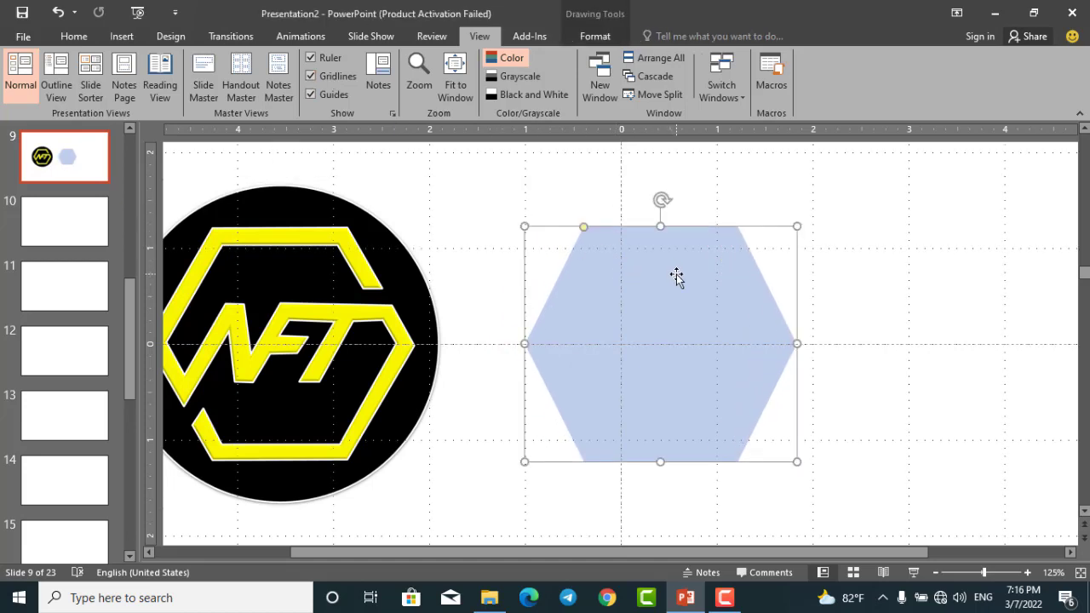
click(579, 170)
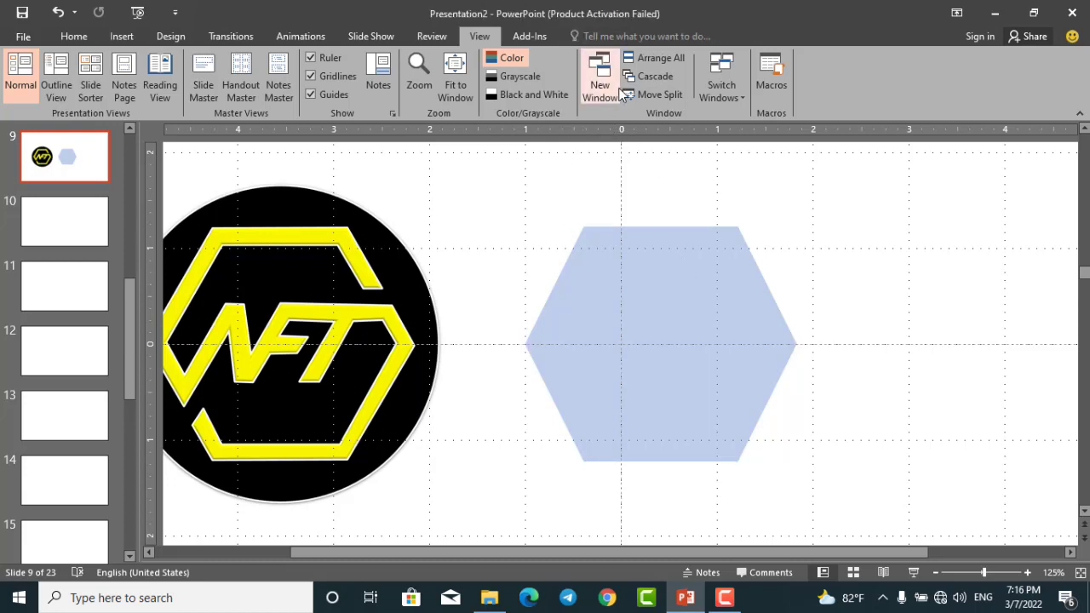
Draw a straight horizontal line across the hexagon and duplicate it, placing two lines above the centre and one below.
click(74, 37)
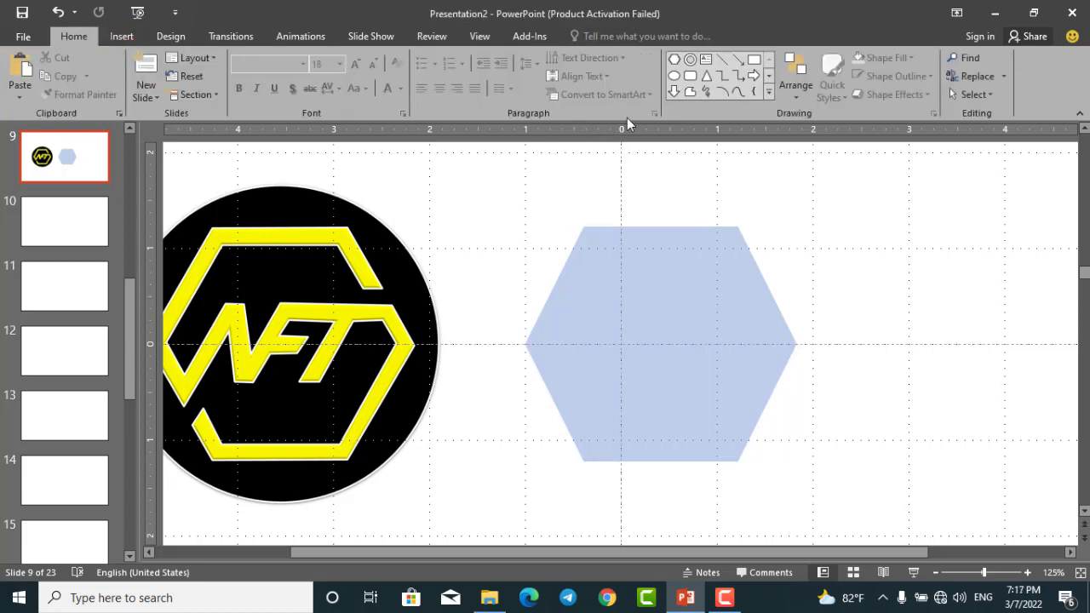
click(691, 92)
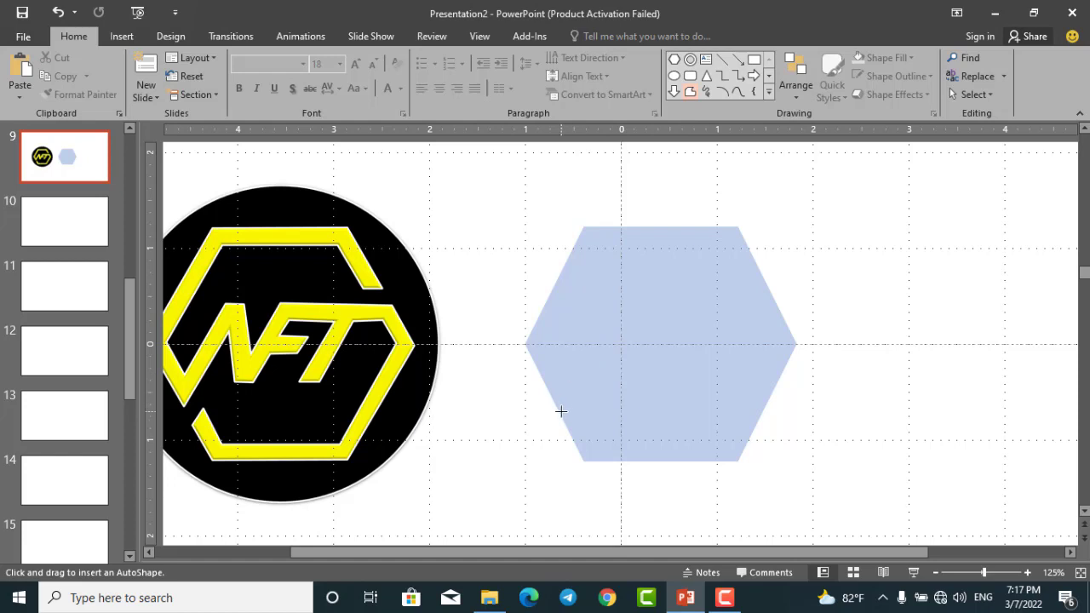
click(722, 59)
mouse_move(520, 277)
mouse_down()
mouse_move(847, 278)
mouse_move(791, 304)
mouse_up()
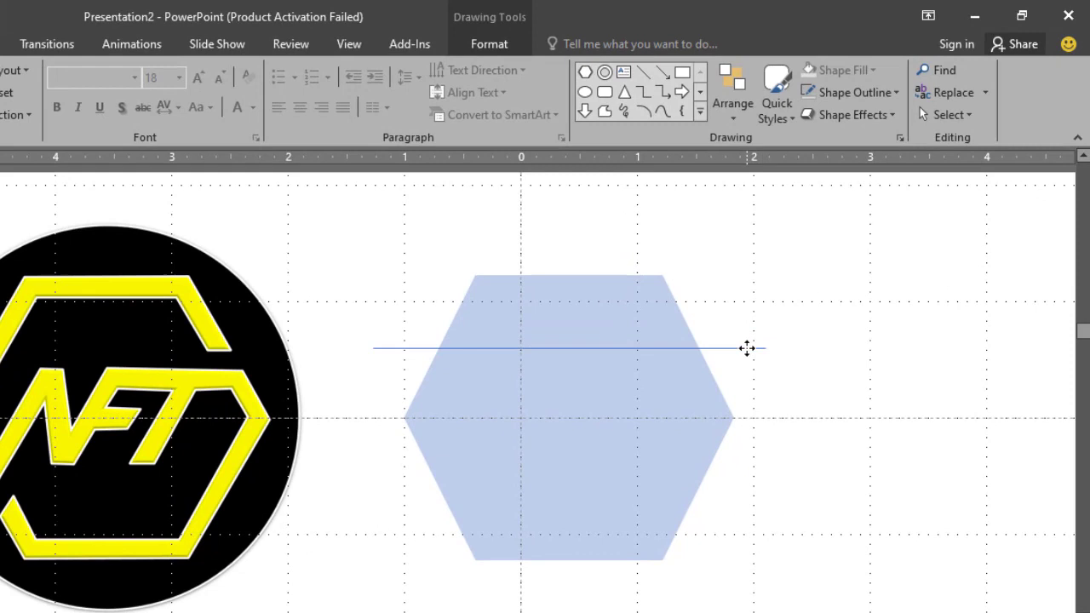
drag(747, 347, 738, 464)
key(ctrl+d)
key(Delete)
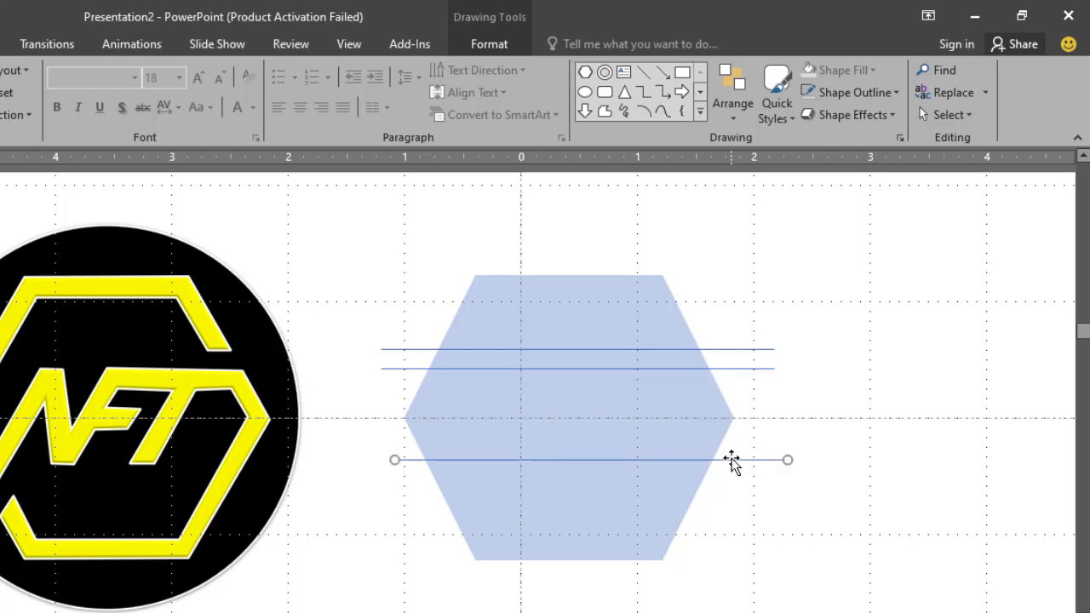
Duplicate the horizontal line twice more, placing one copy near the hexagon's lower edge and one near its upper edge.
key(ctrl+d)
mouse_move(706, 570)
mouse_down()
mouse_move(690, 537)
mouse_move(677, 609)
mouse_move(669, 296)
mouse_up()
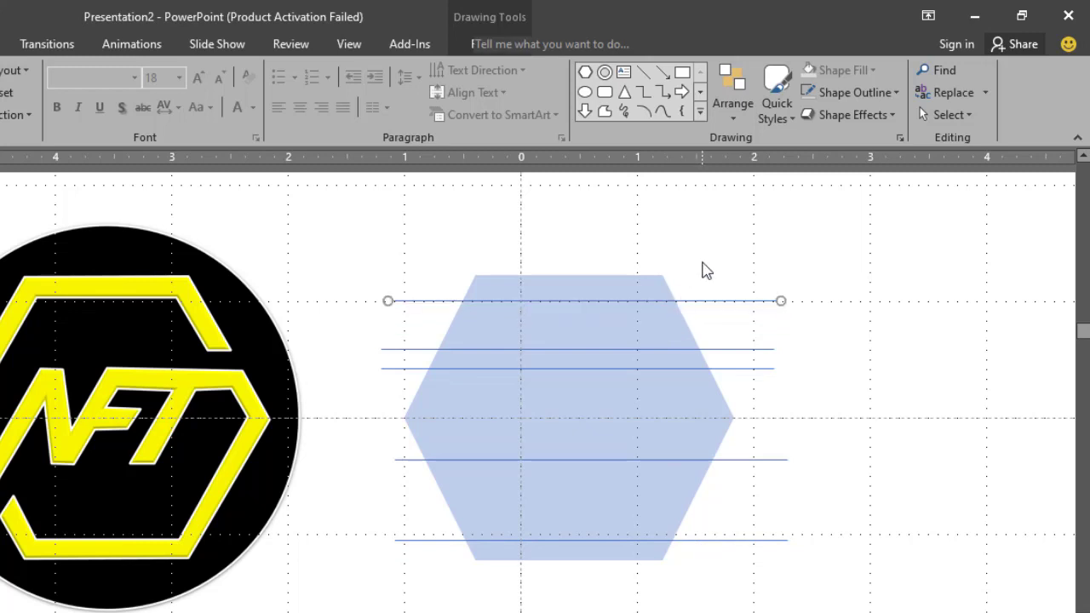
click(700, 266)
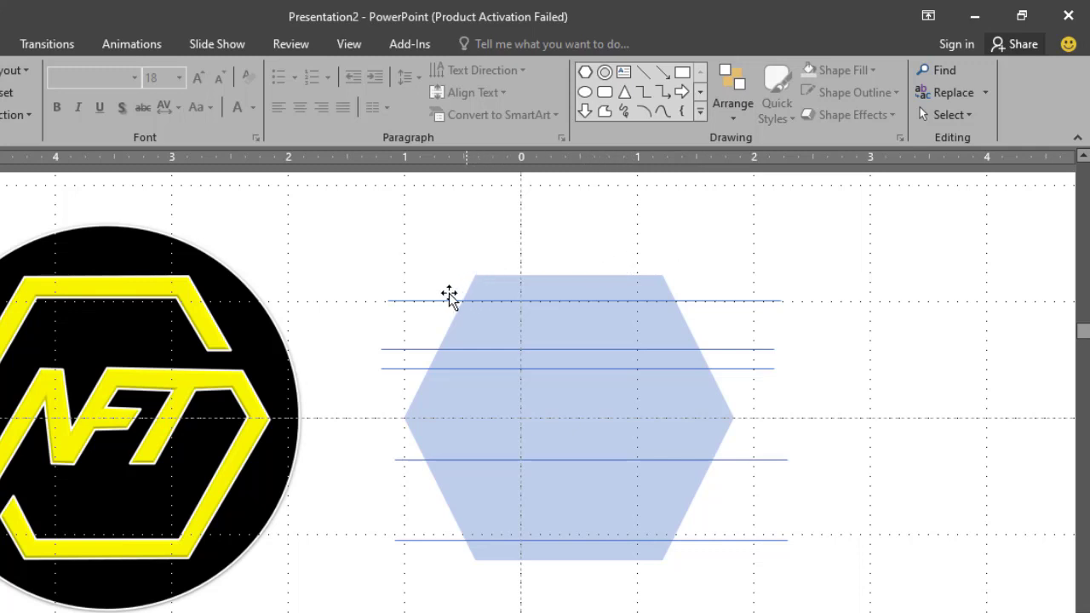
Start a Freeform outline at the hexagon's lower-left edge and trace the N's inner peak, its foot and the rise toward the F.
click(605, 111)
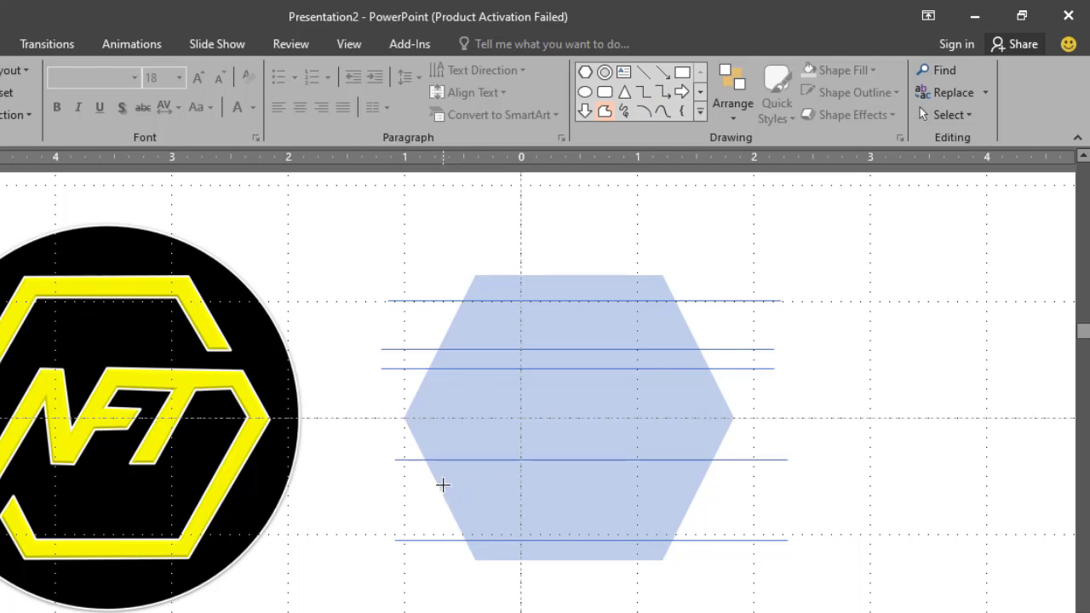
click(440, 490)
click(490, 397)
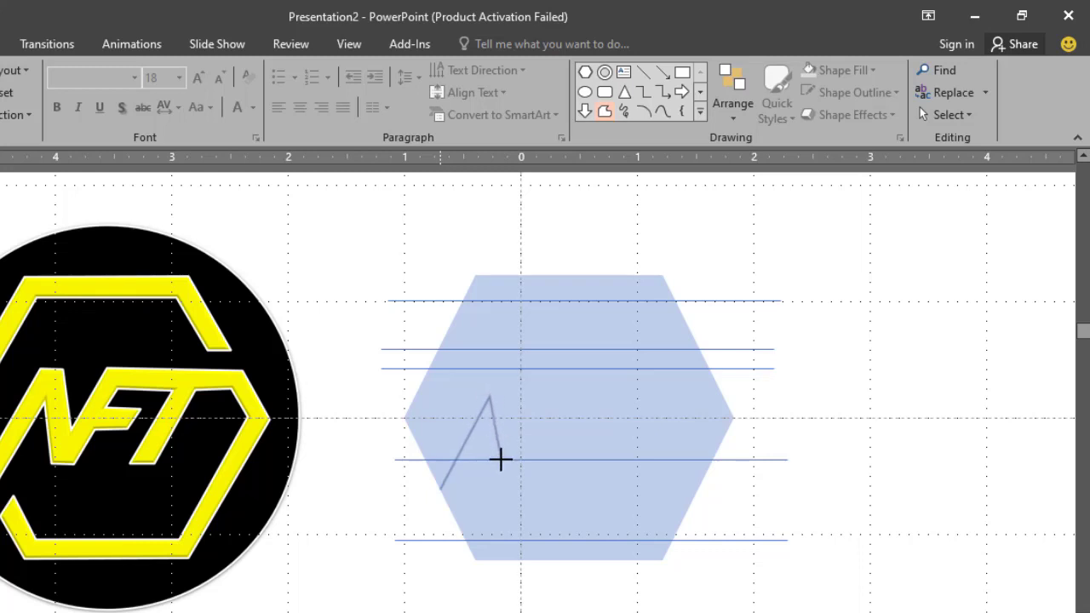
click(502, 460)
click(518, 460)
click(534, 419)
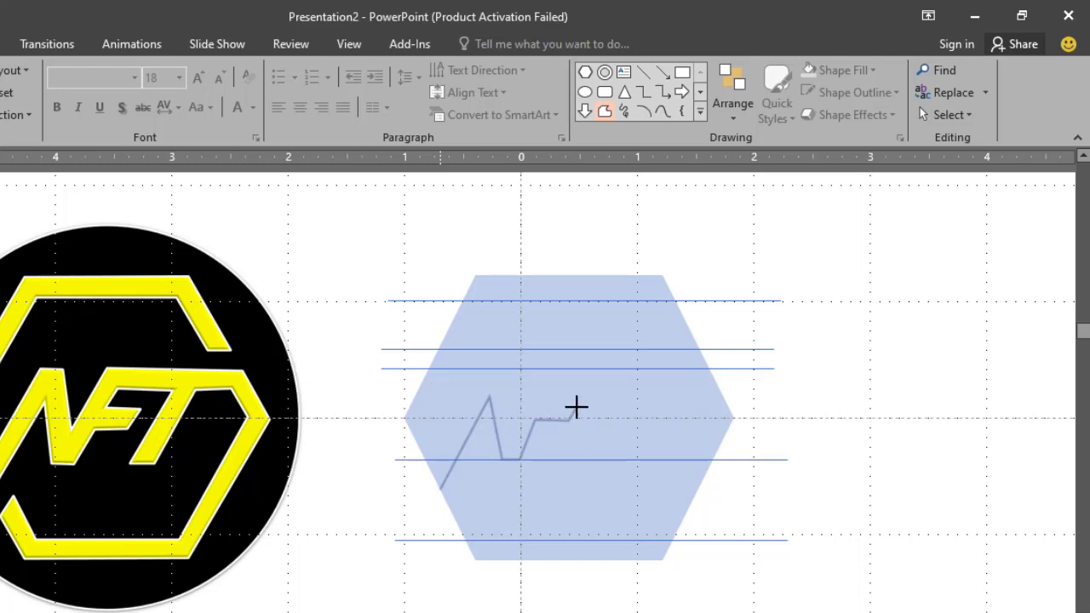
Continue the freeform around the F's middle bar, along the underside of its top bar and down around the foot of the T.
click(576, 409)
click(543, 408)
click(549, 389)
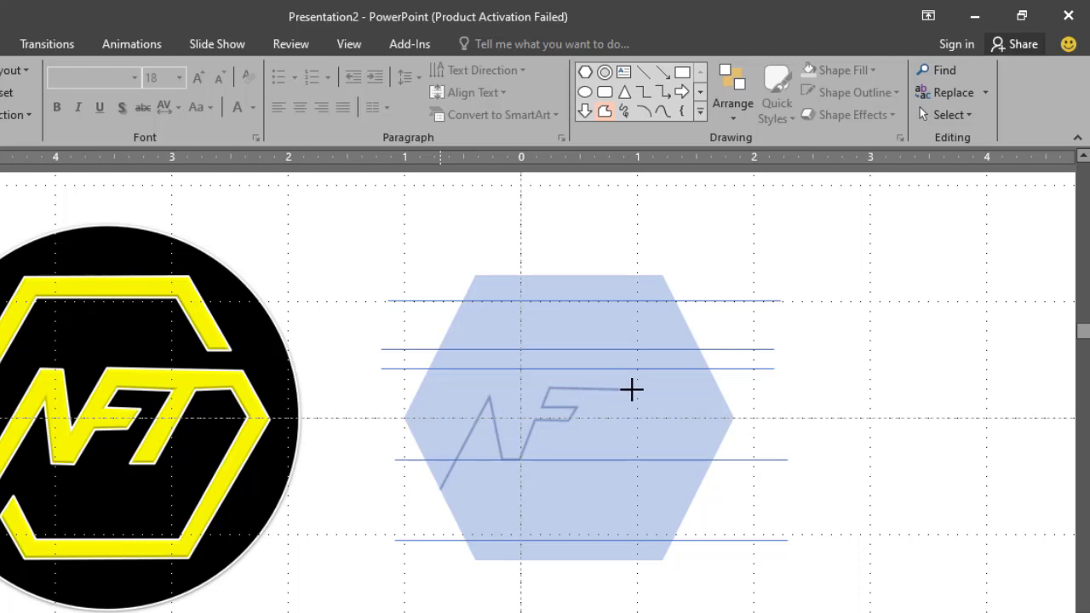
click(631, 389)
click(604, 460)
click(635, 459)
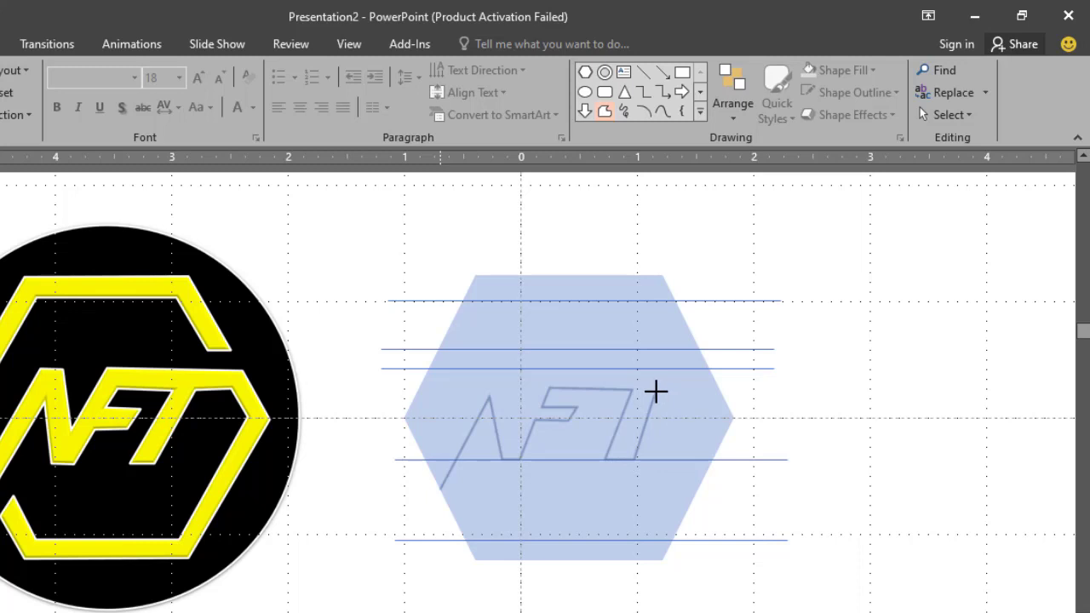
Continue the freeform up the T, around the inside of the lower hexagon band to its cut end, and back along the bottom edge.
click(656, 390)
click(690, 391)
click(703, 418)
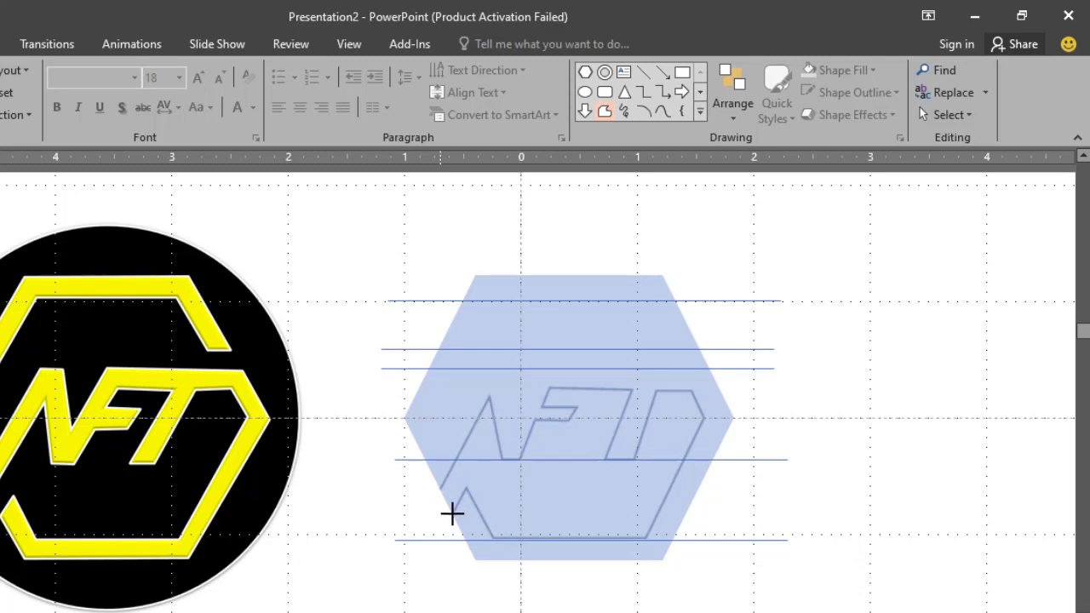
click(453, 514)
click(475, 560)
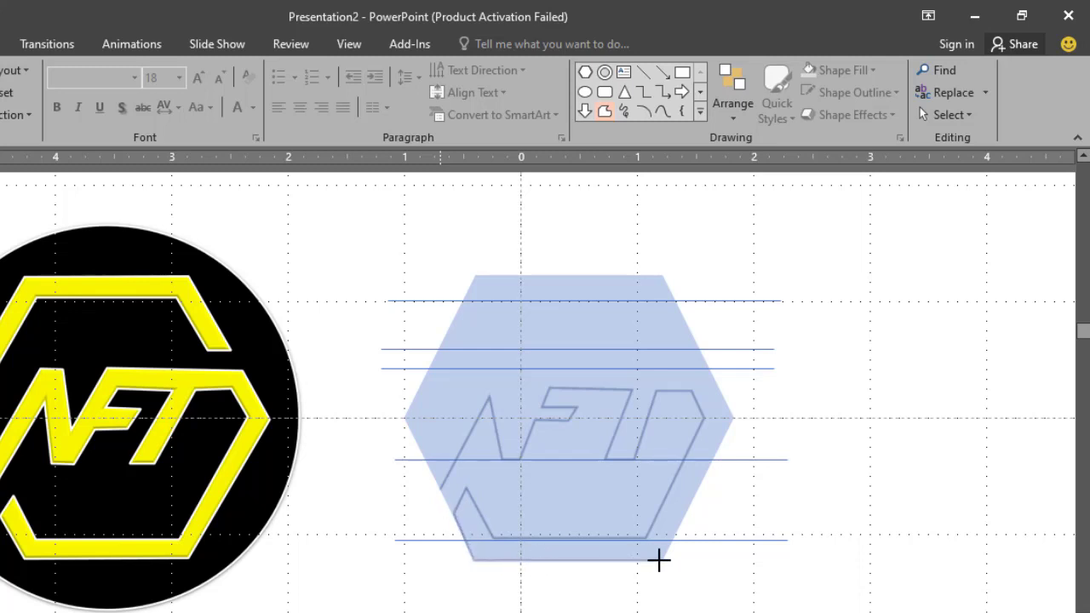
click(661, 561)
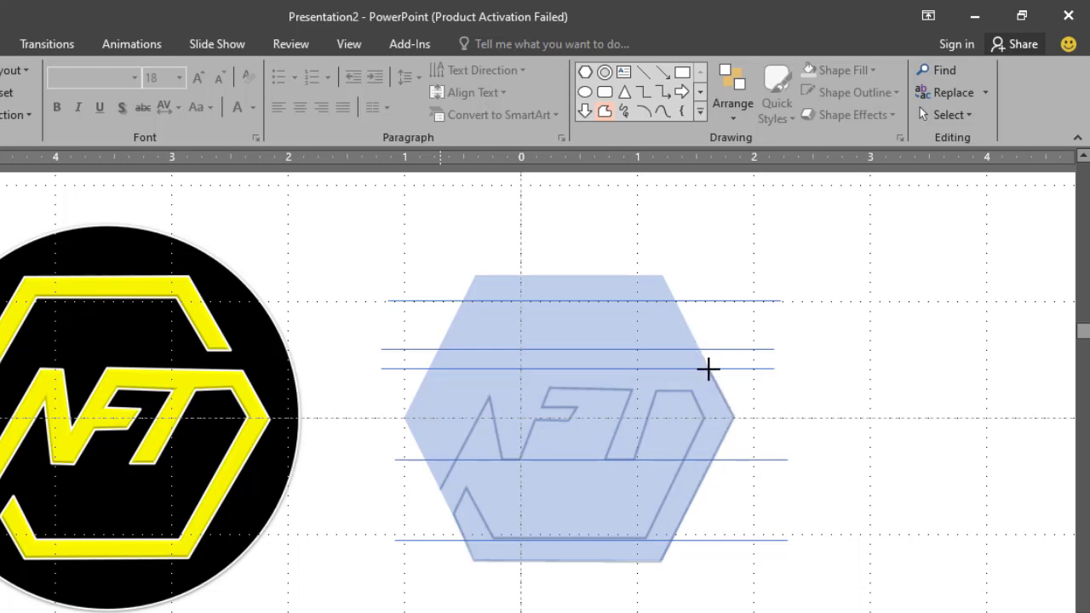
Continue the freeform along the top edge of the FT band, around the N's notch and upper stroke, to the hexagon band's inner corner.
click(708, 368)
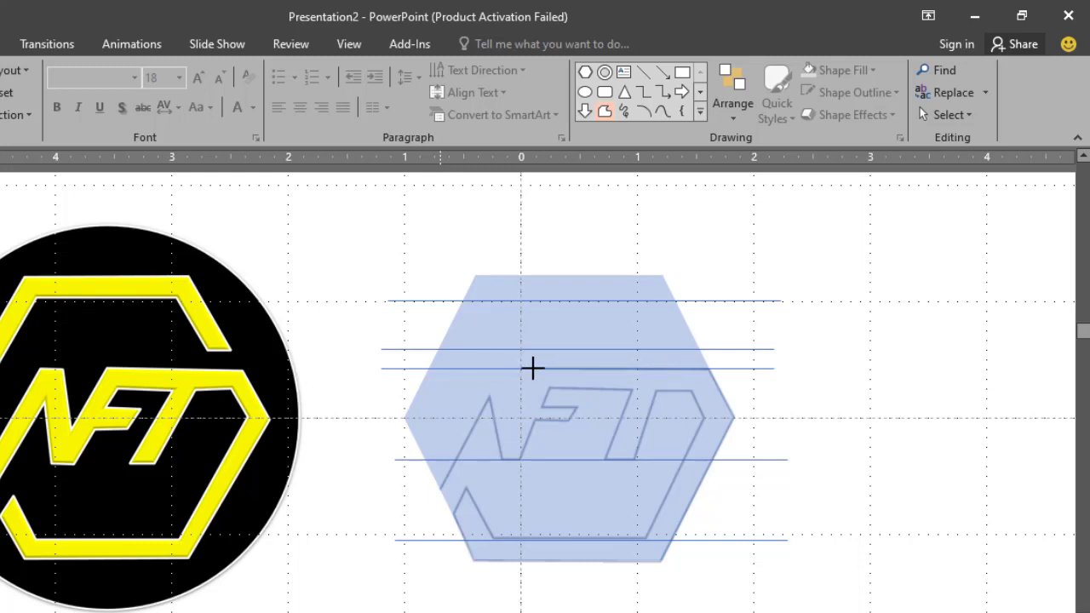
click(532, 368)
click(515, 419)
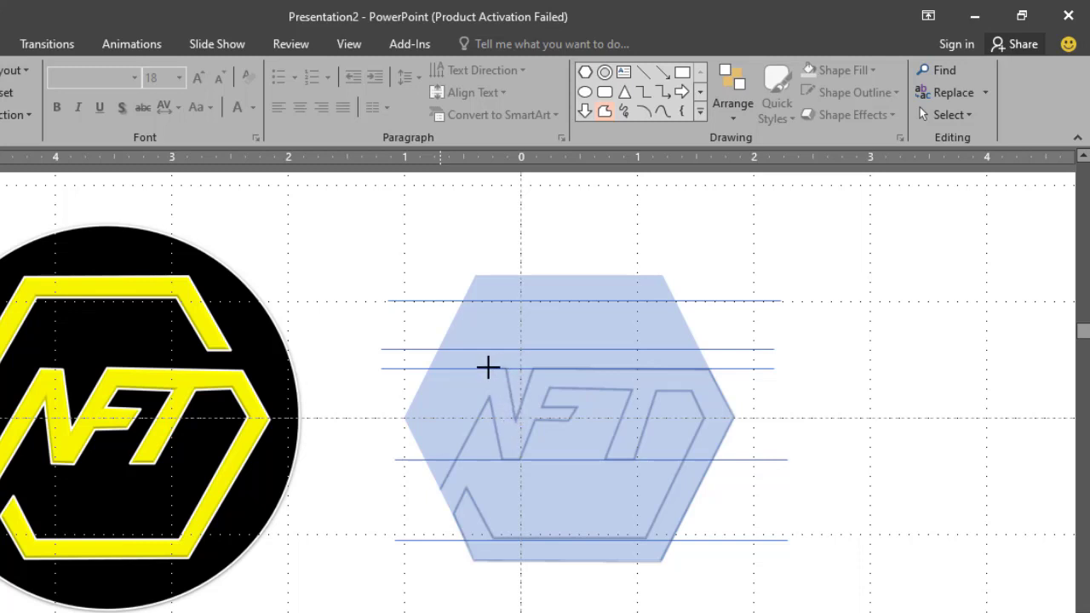
click(476, 367)
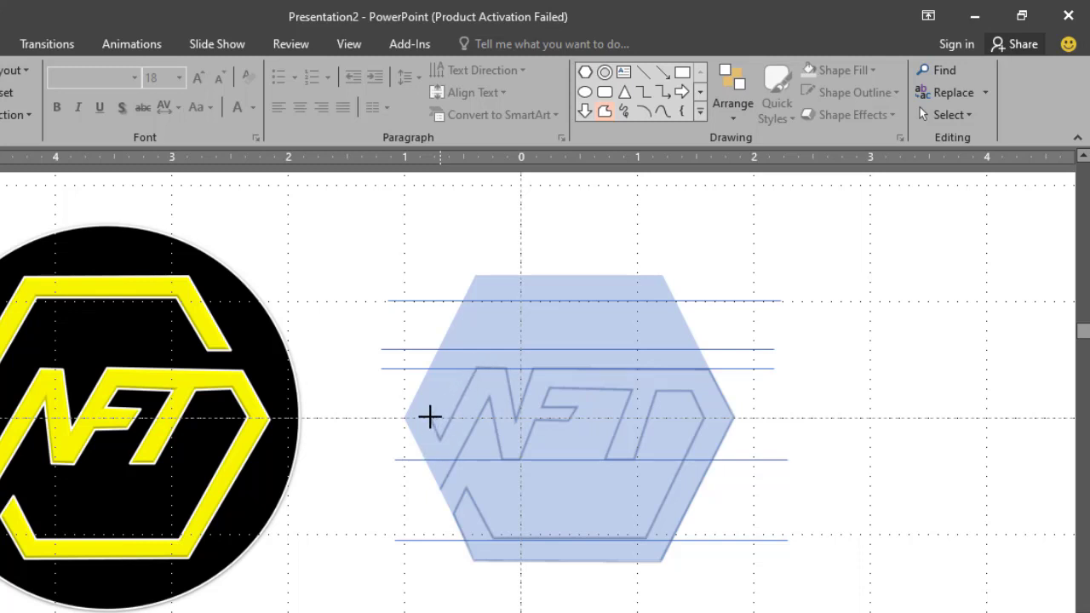
click(429, 416)
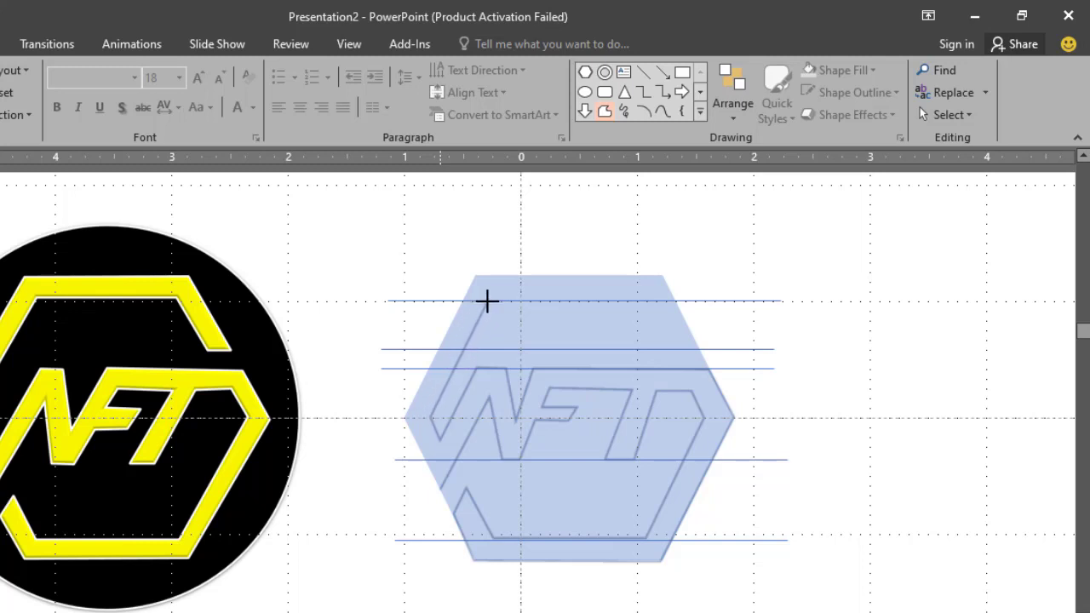
Trace the upper hexagon band's inner edge, cut end and outer corners, and close the freeform at its starting point.
click(487, 300)
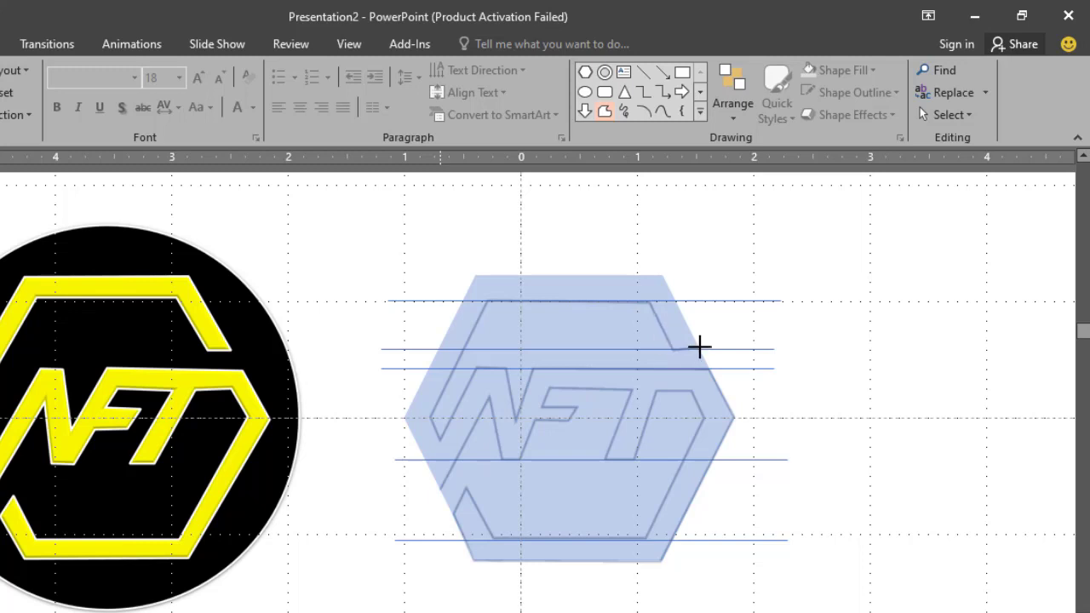
click(700, 348)
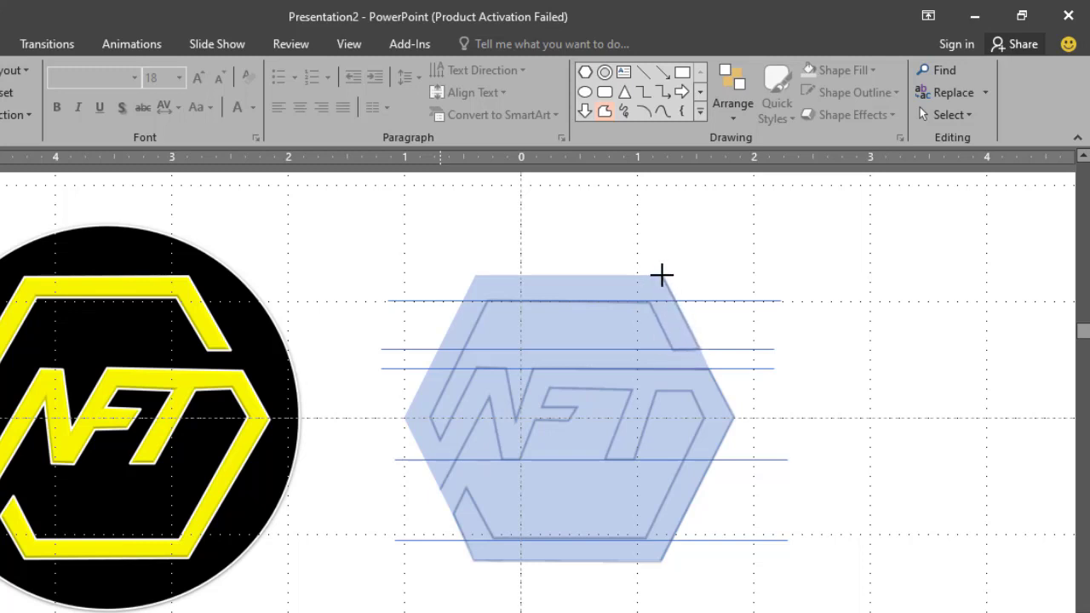
click(664, 275)
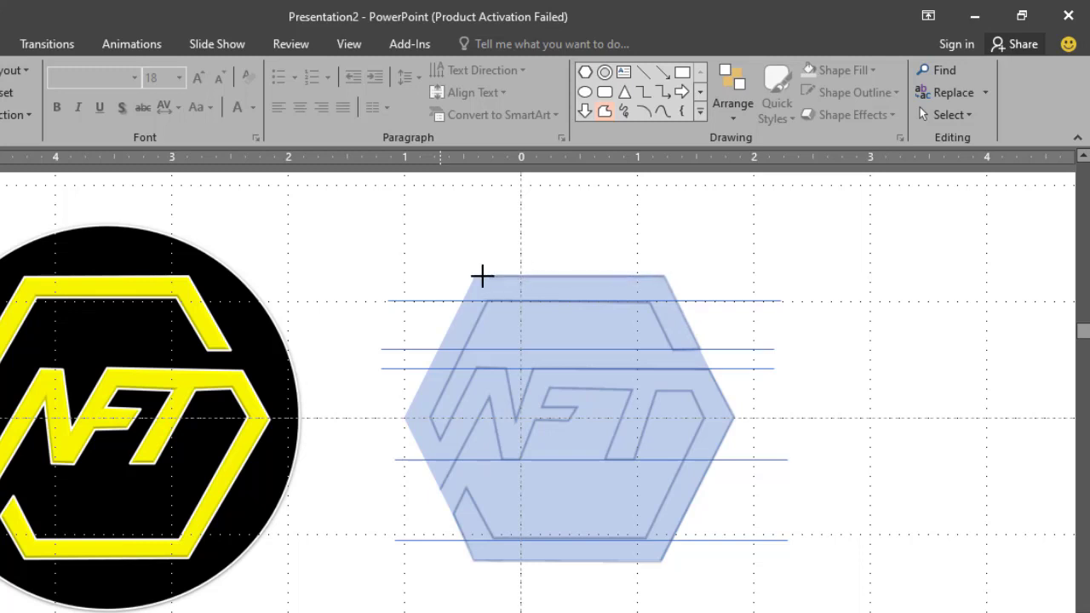
click(476, 274)
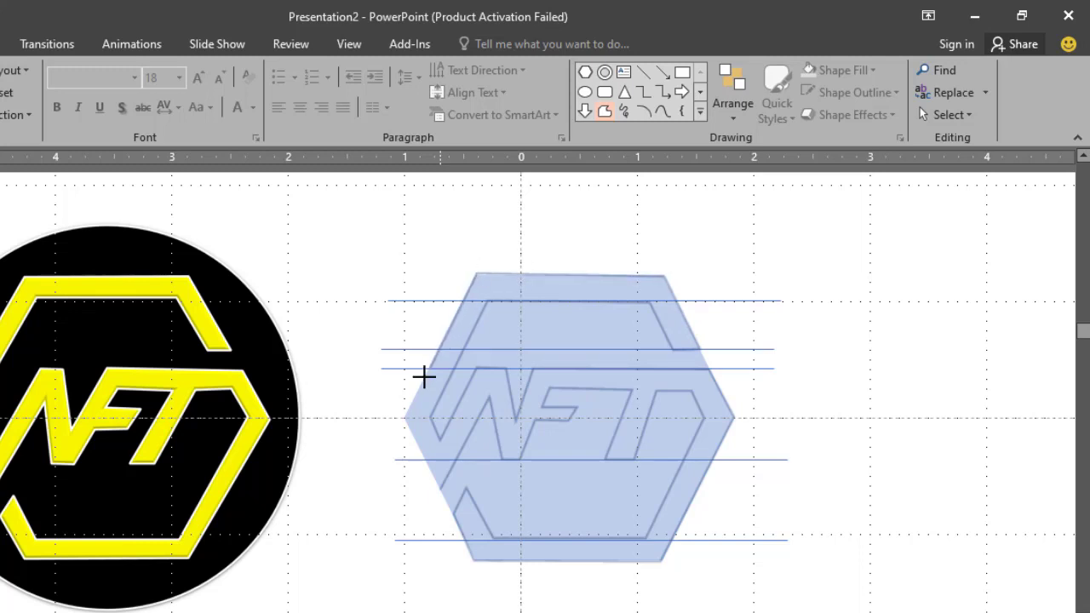
click(402, 419)
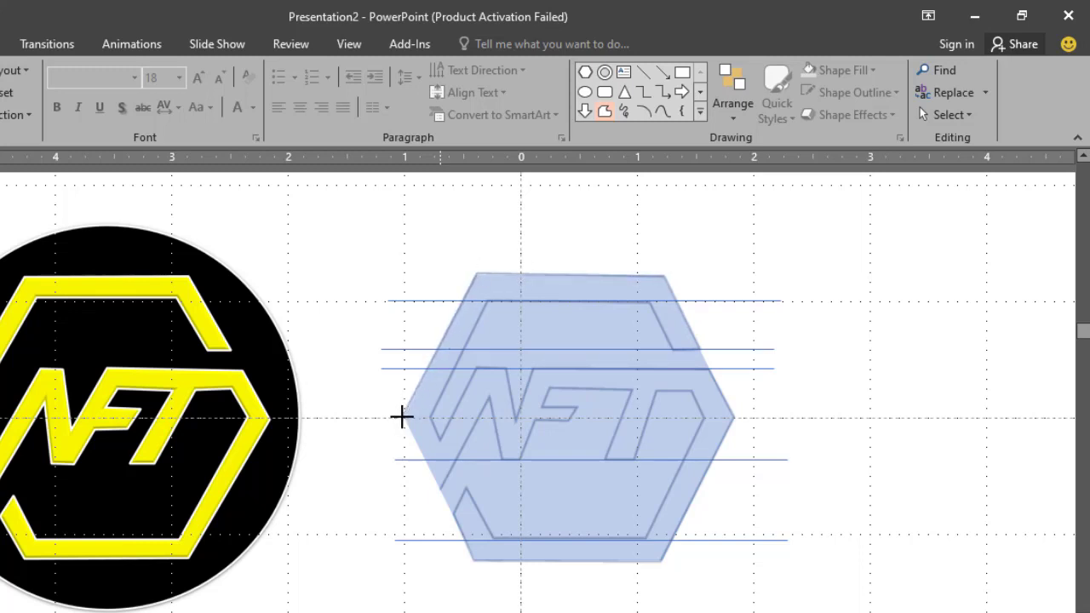
click(439, 486)
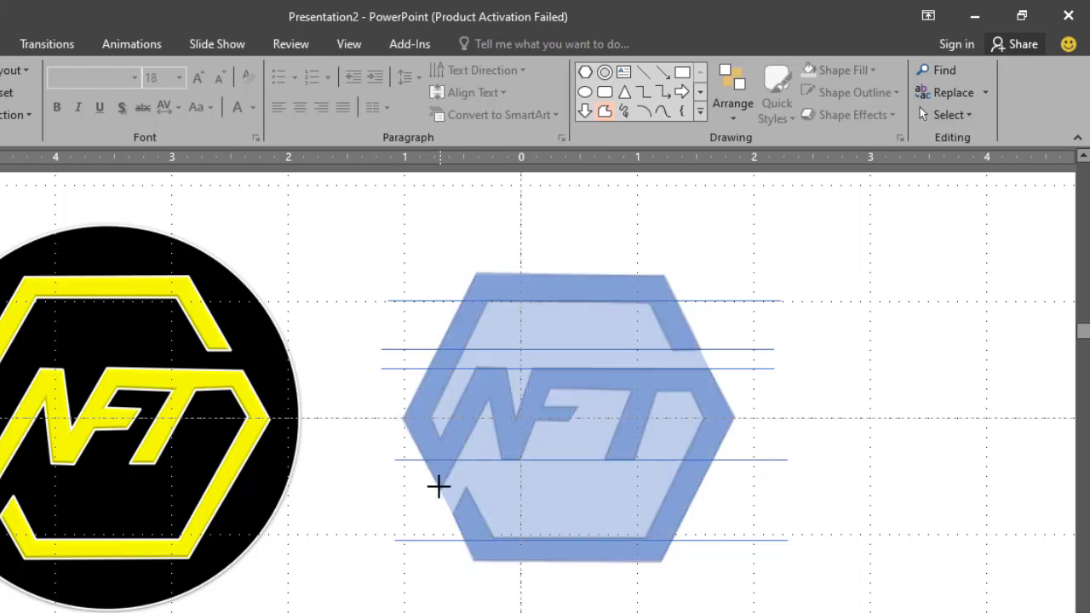
Move the traced NFT shape off the hexagon to the empty area at the slide's upper right.
click(847, 523)
drag(688, 506, 1000, 460)
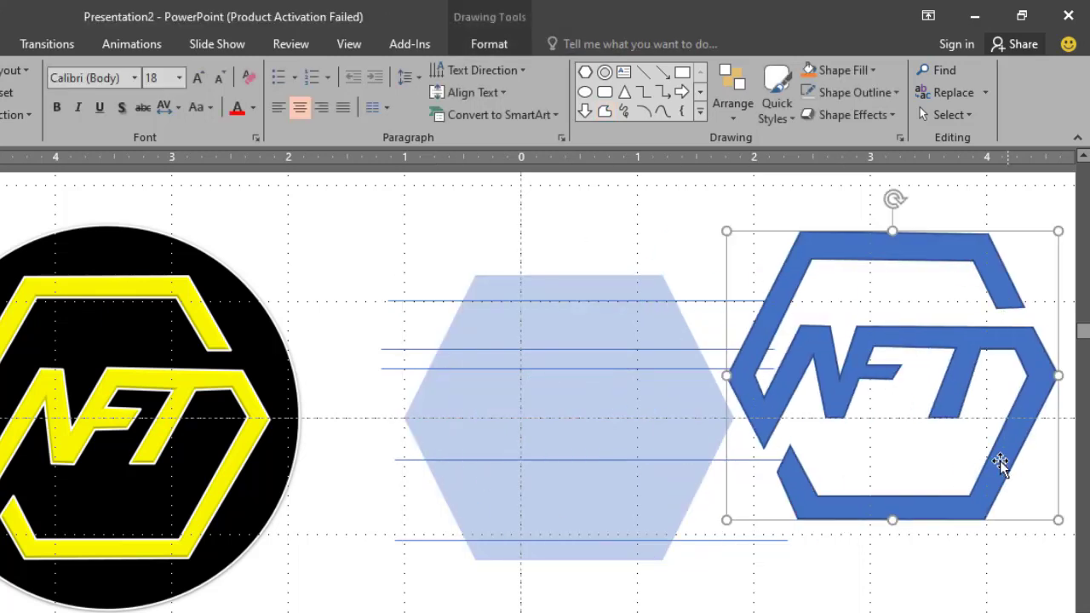
ctrl+scroll(876, 461, down, 5)
drag(797, 356, 914, 294)
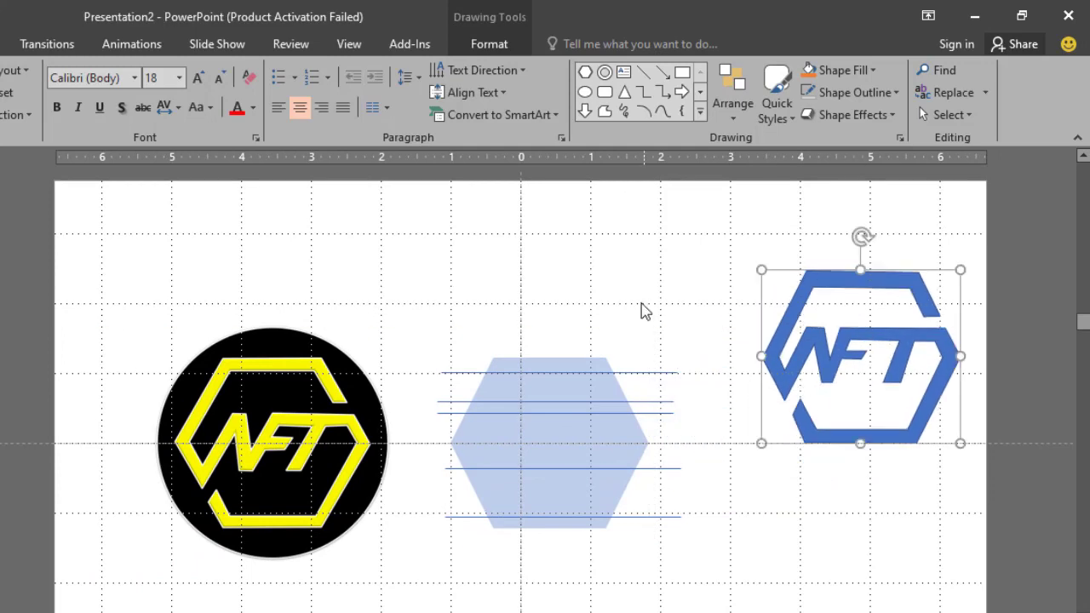
Delete the base hexagon with its horizontal guide lines and move the NFT shape into their place beside the reference logo.
click(511, 323)
drag(432, 320, 724, 611)
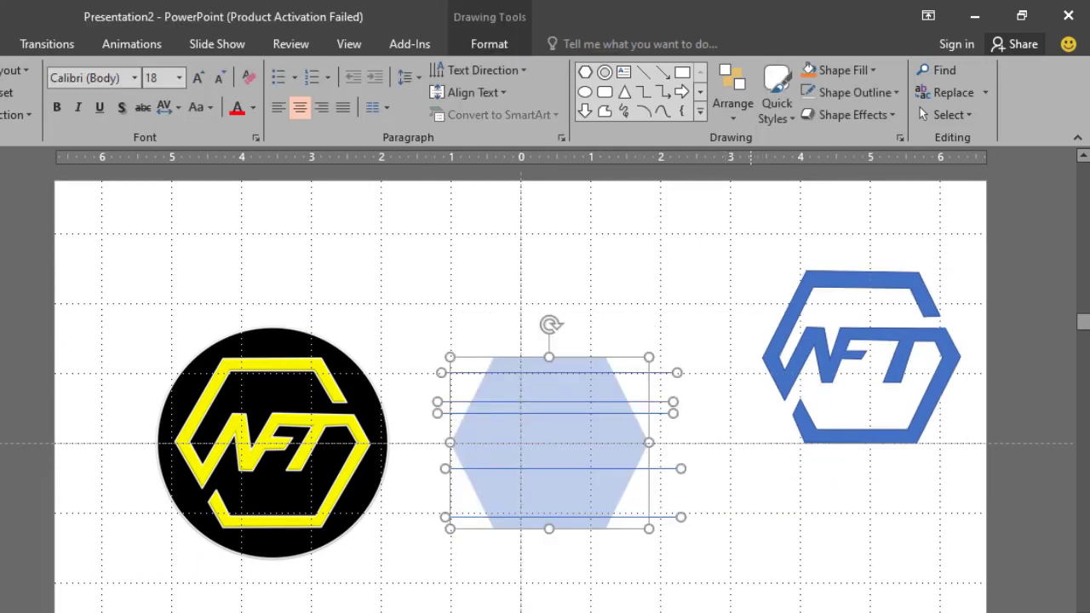
key(Delete)
drag(758, 392, 524, 452)
ctrl+scroll(524, 451, up, 2)
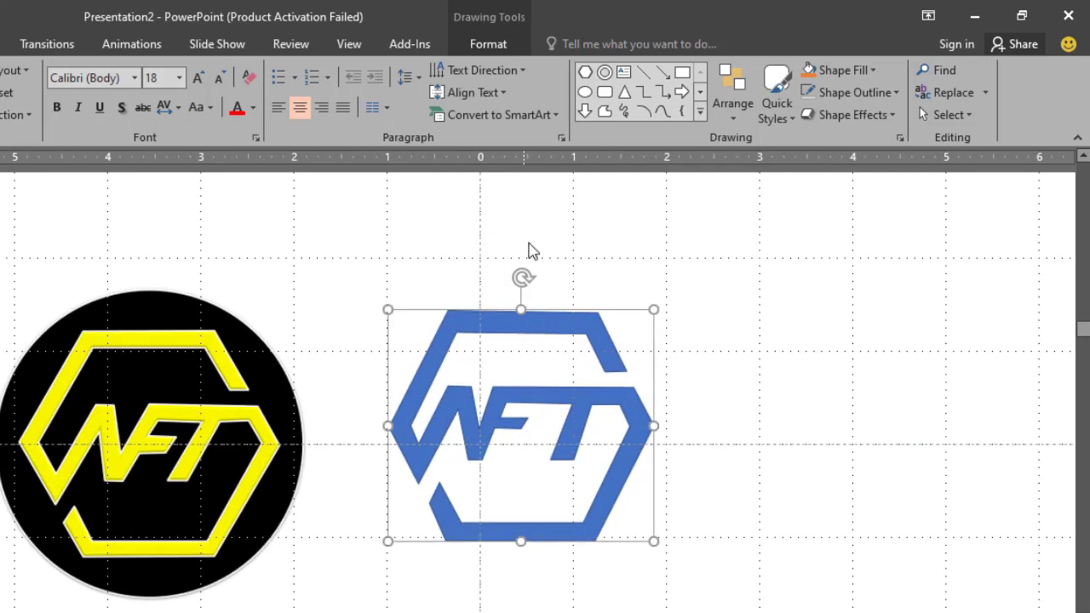
Fill the NFT shape with standard yellow and set its outline weight to 3 pt.
click(488, 44)
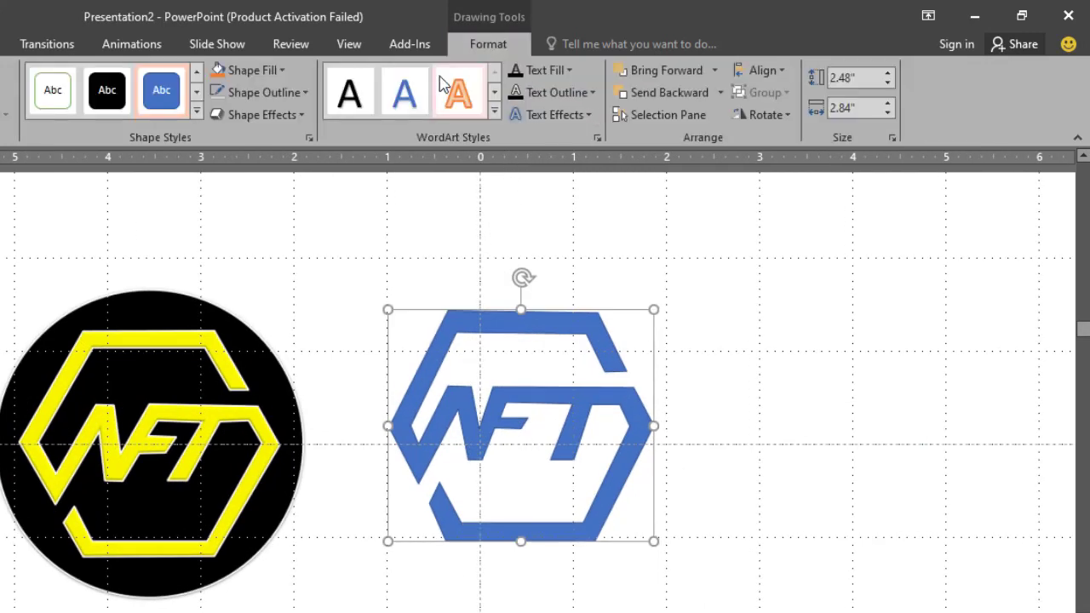
click(282, 72)
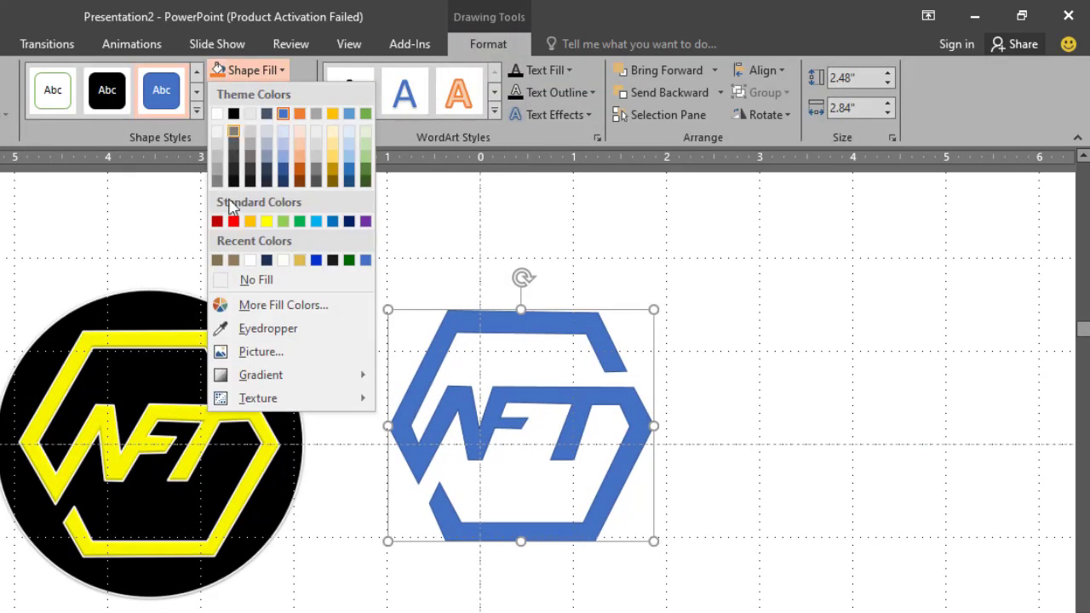
click(266, 222)
click(310, 99)
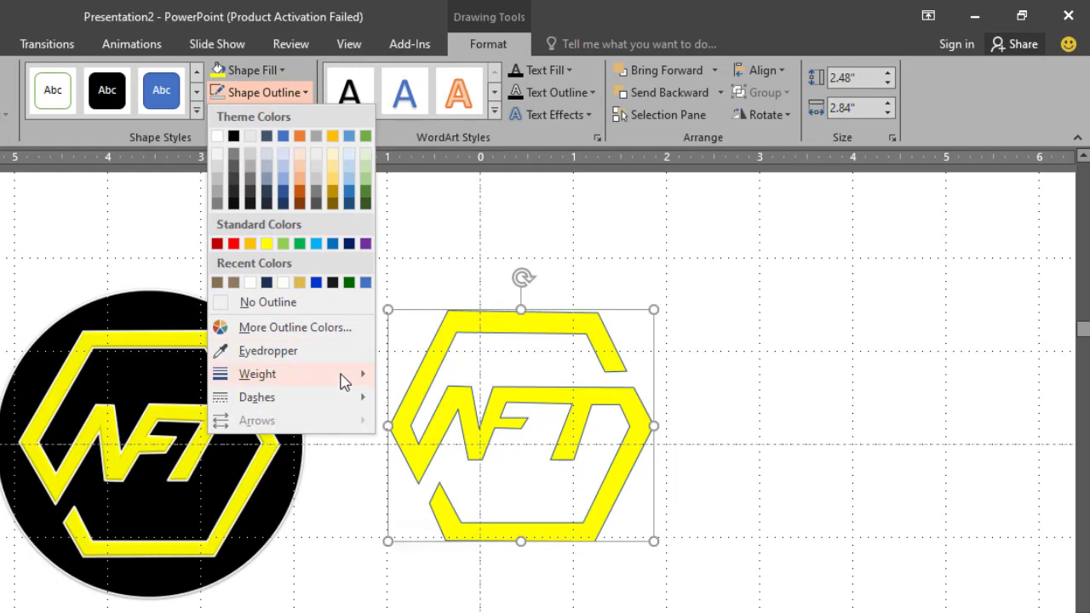
mouse_move(344, 379)
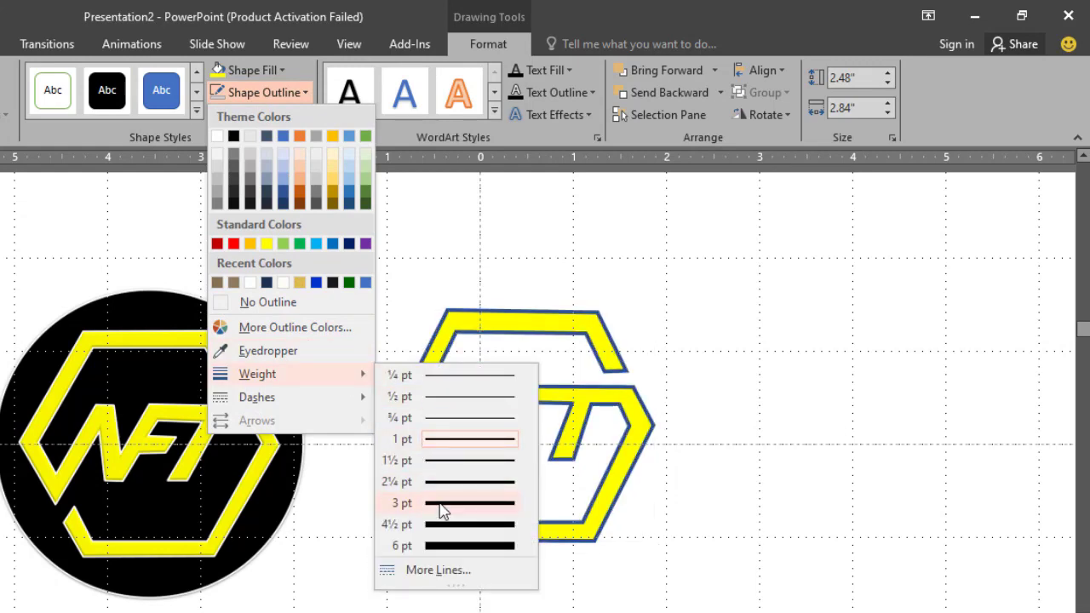
click(442, 508)
click(384, 261)
scroll(522, 308, down, 3)
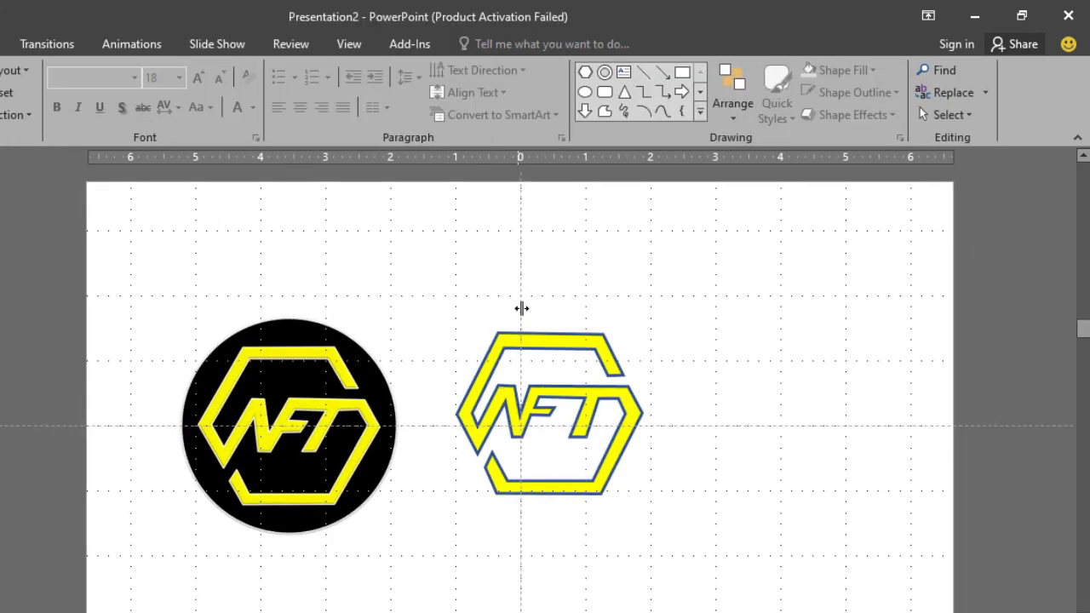
Centre the NFT shape vertically on the horizontal guide and draw a large circle covering it.
drag(556, 346, 586, 360)
click(560, 245)
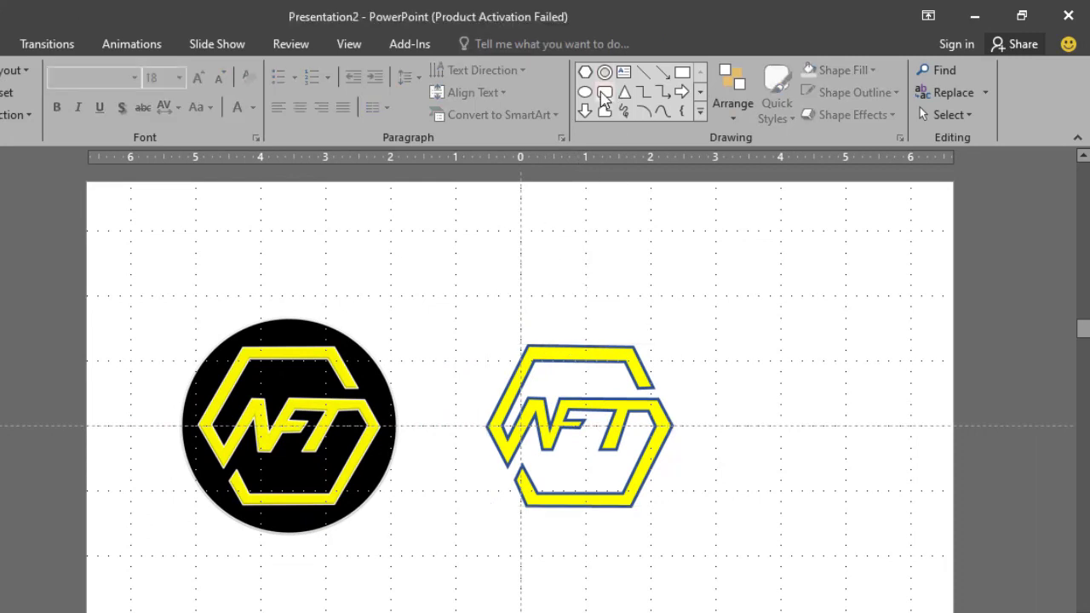
click(585, 92)
mouse_move(526, 302)
mouse_down()
mouse_move(803, 531)
mouse_move(809, 585)
mouse_up()
drag(771, 503, 654, 456)
scroll(654, 455, up, 3)
Send the circle behind the NFT shape, shrink it to about 3.89" across and shift it to the right.
click(732, 102)
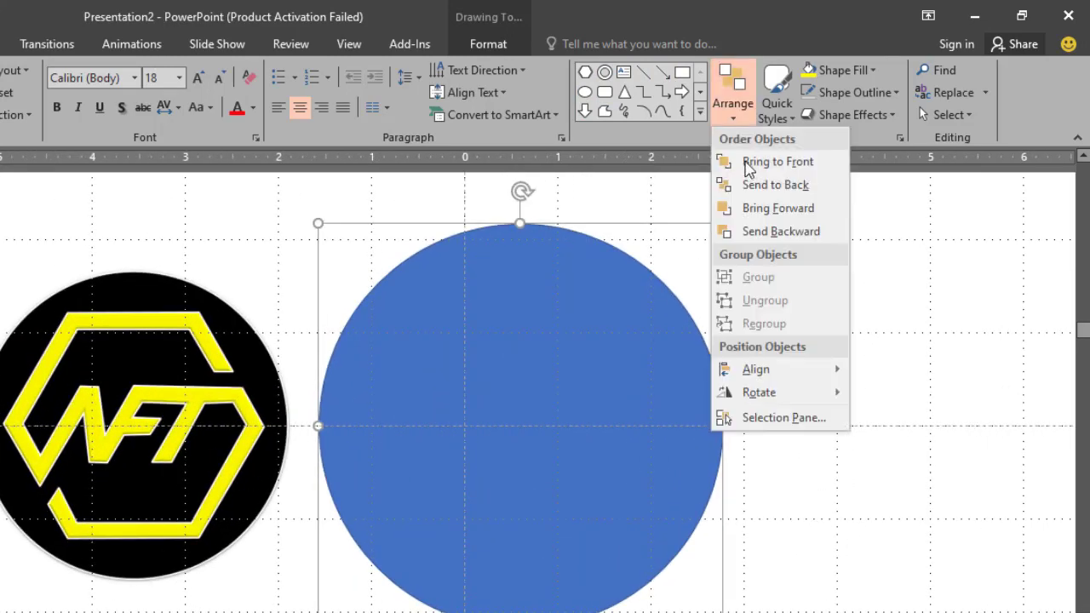
click(754, 177)
click(735, 120)
click(739, 186)
drag(724, 223, 681, 263)
drag(591, 287, 775, 276)
Place the NFT shape over the circle, shrink the circle to about 3.37" across and centre the two on each other.
click(540, 315)
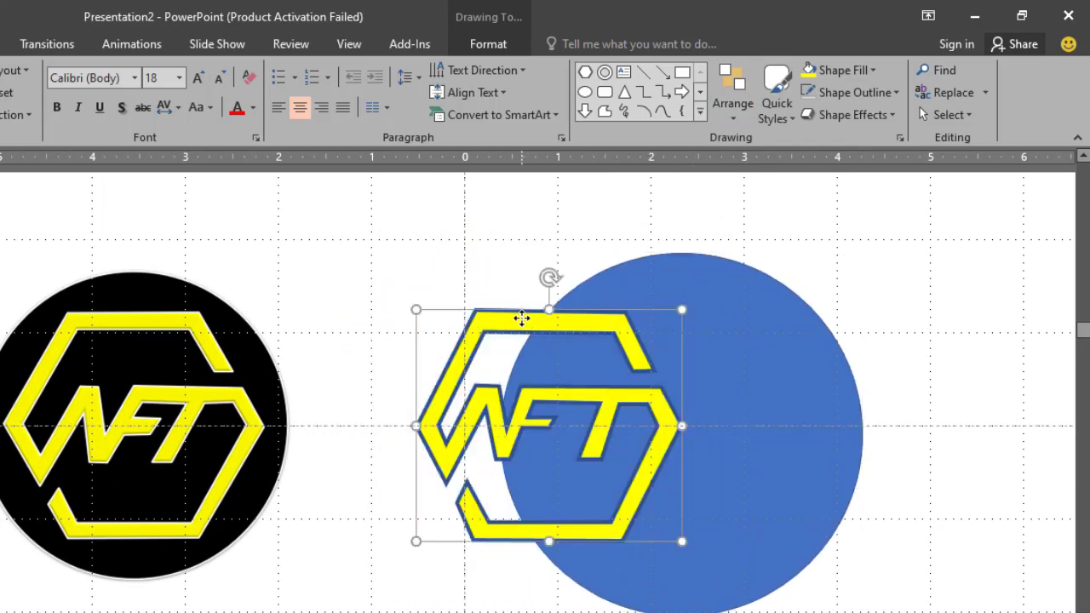
double_click(626, 312)
drag(592, 319, 724, 329)
click(748, 282)
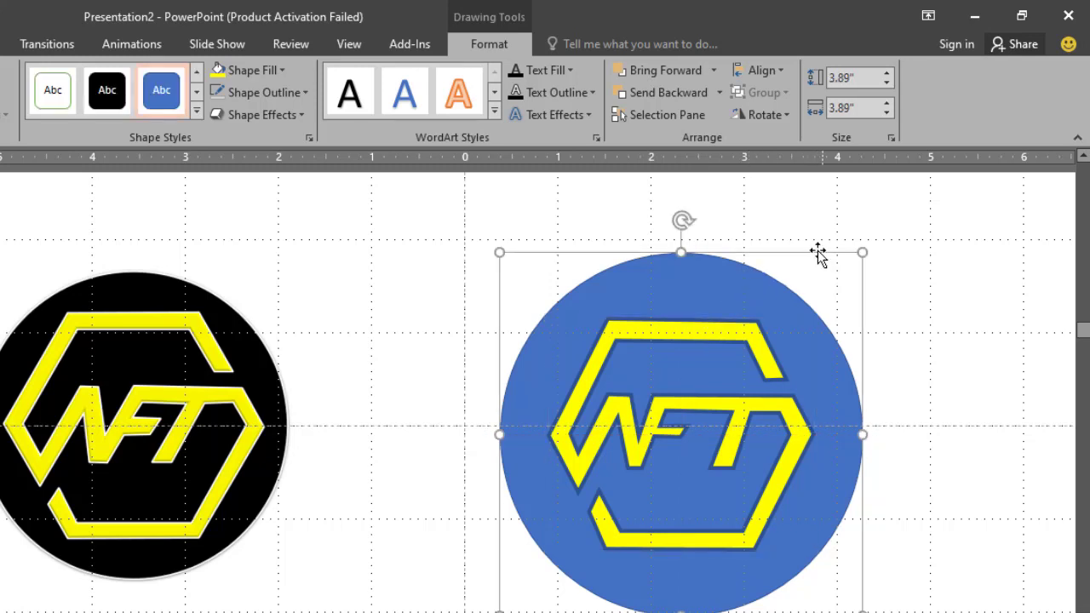
drag(861, 253, 818, 300)
drag(792, 380, 755, 341)
Fill the circle with black and remove its outline.
click(725, 294)
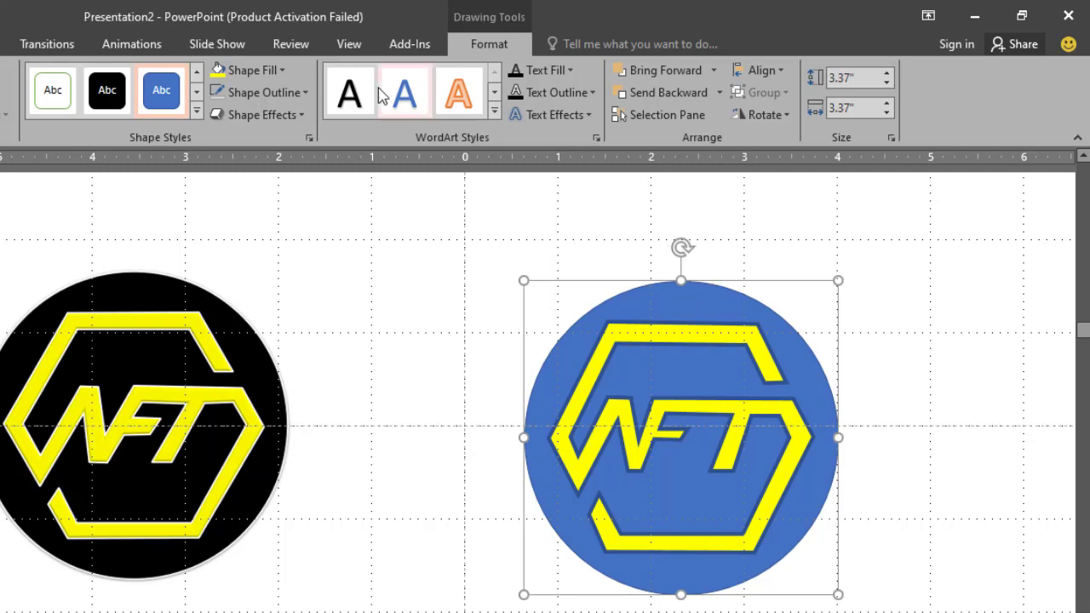
click(272, 70)
click(236, 113)
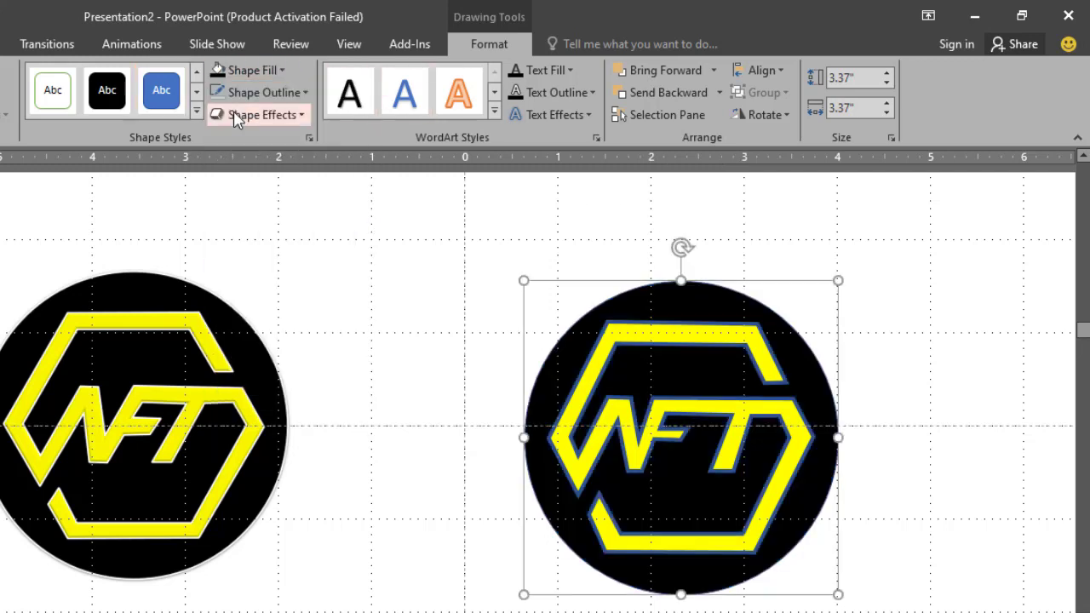
click(306, 94)
click(271, 301)
click(401, 327)
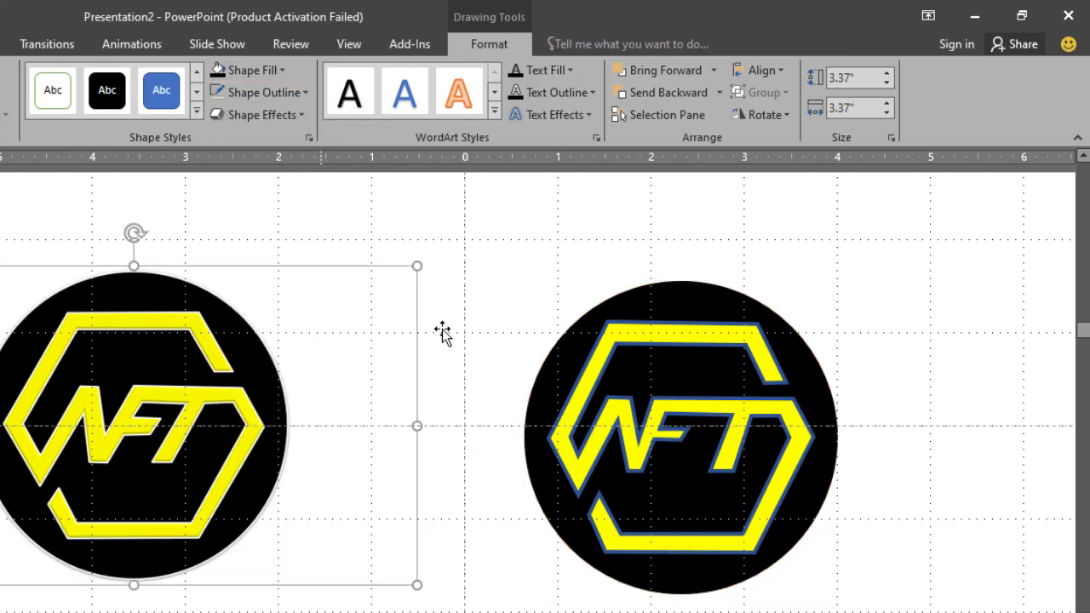
click(443, 332)
Give the NFT shape a thinner outline and colour that outline white.
click(588, 383)
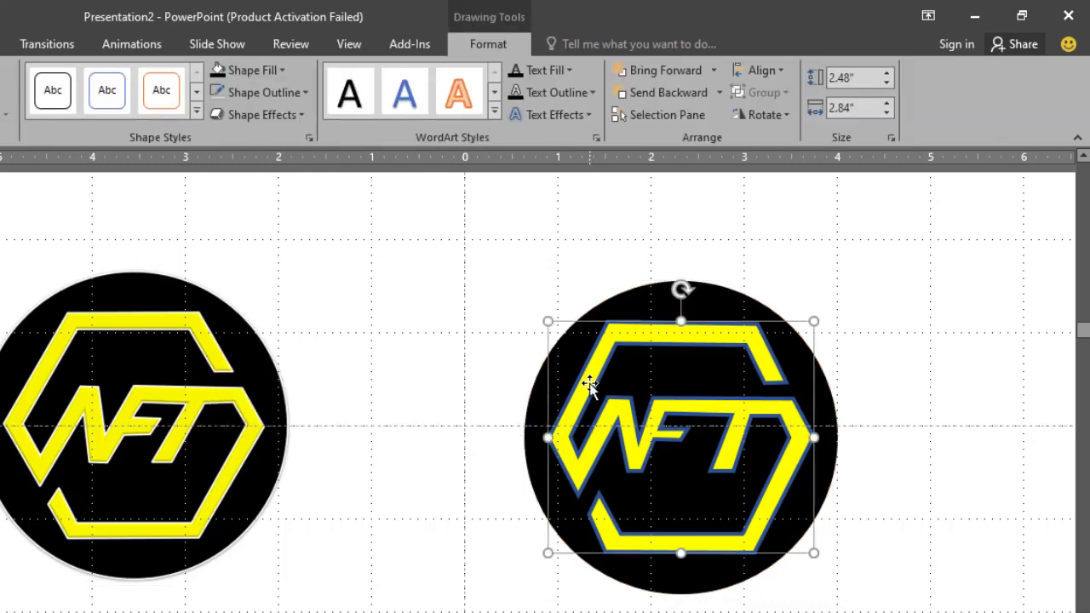
click(305, 92)
mouse_move(353, 373)
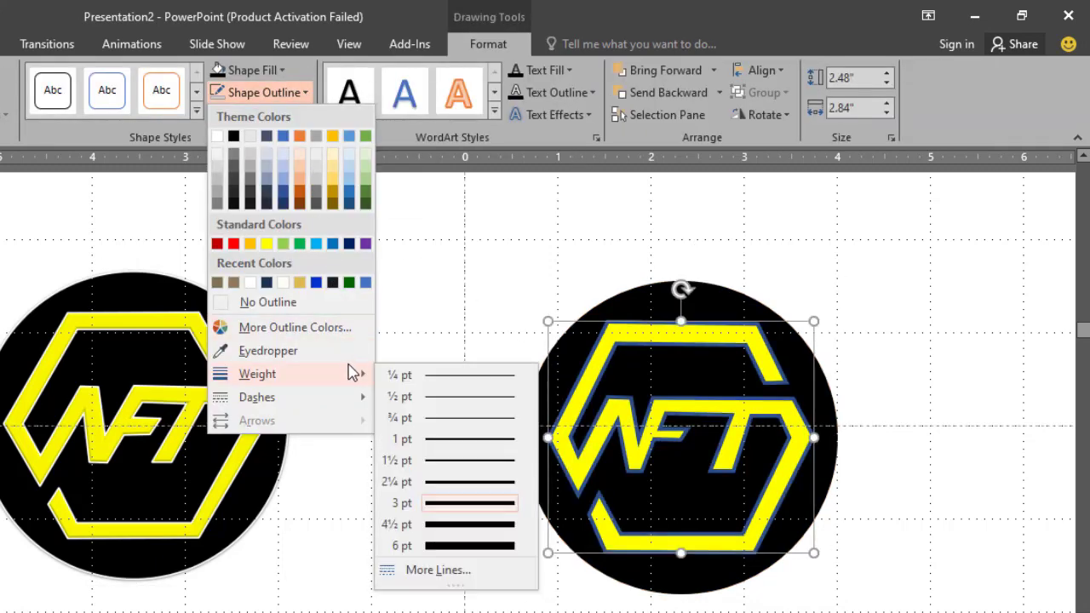
click(435, 471)
click(264, 92)
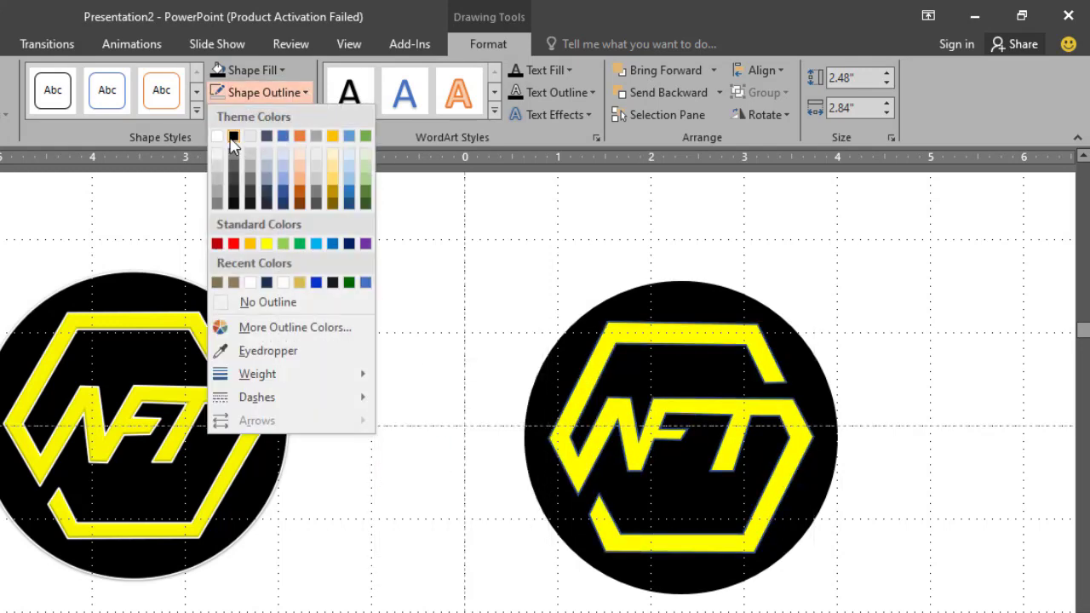
click(233, 136)
click(432, 258)
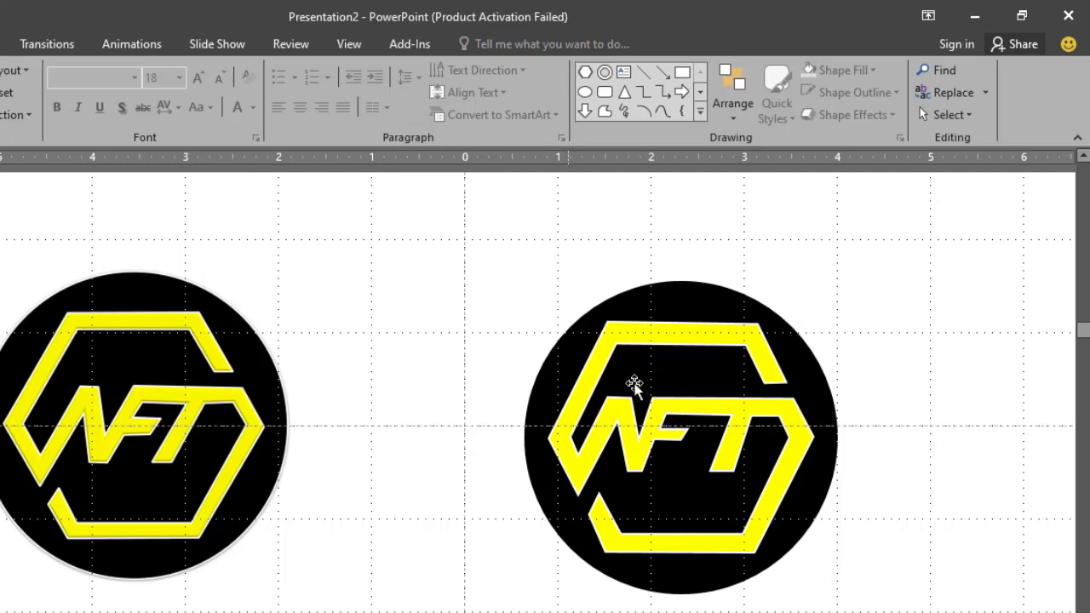
Set the NFT shape's outline weight to ¼ pt.
double_click(601, 346)
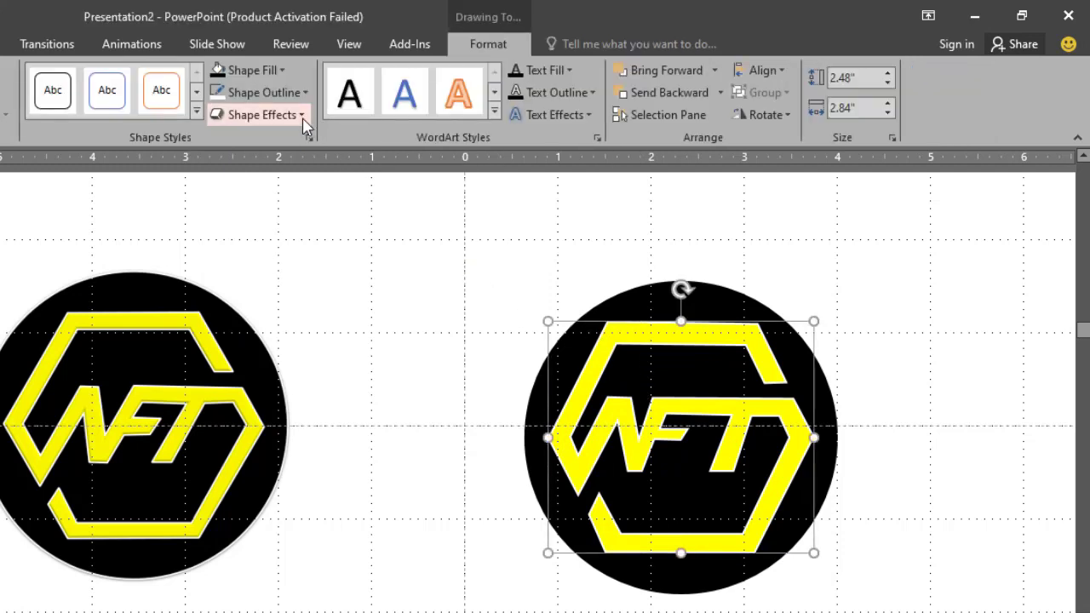
click(302, 120)
mouse_move(281, 149)
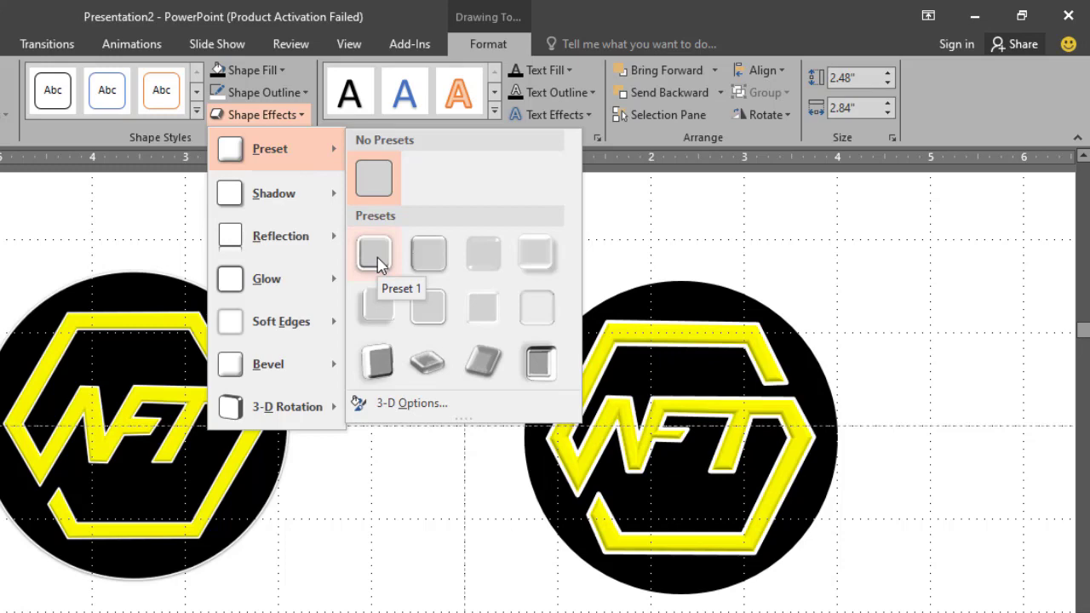
click(307, 93)
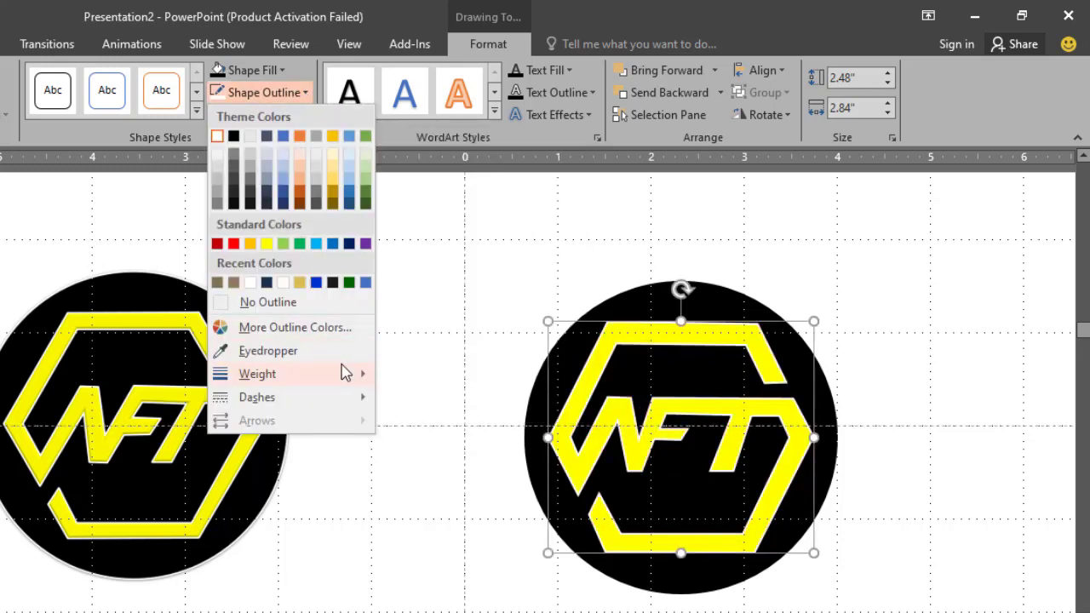
mouse_move(370, 379)
click(426, 378)
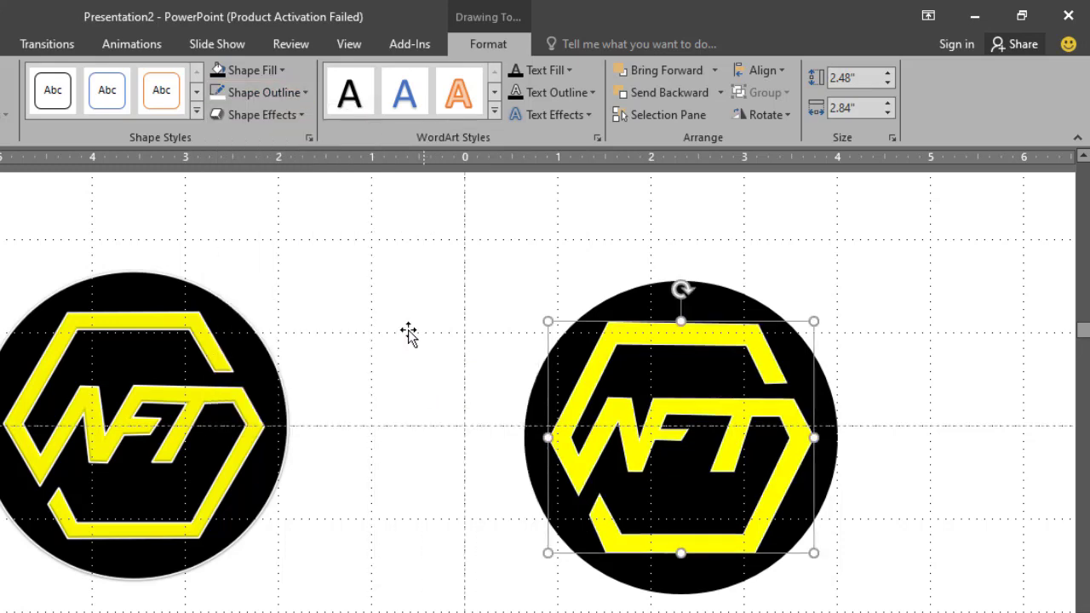
Apply the first preset shape effect to the NFT shape to give it a raised, bevelled look.
click(303, 116)
mouse_move(316, 154)
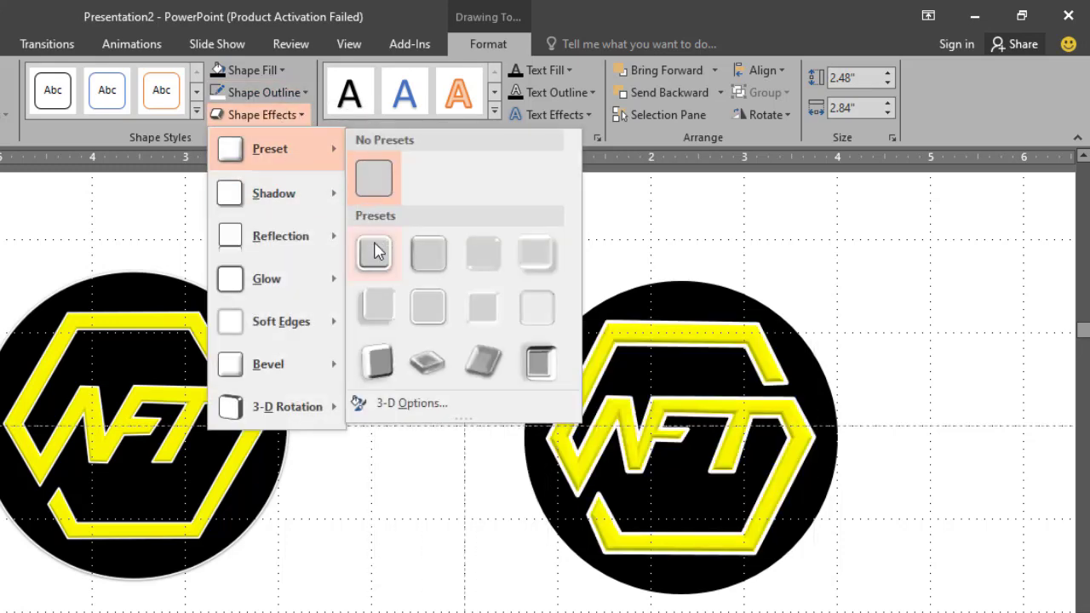
click(377, 249)
click(382, 257)
scroll(502, 328, down, 2)
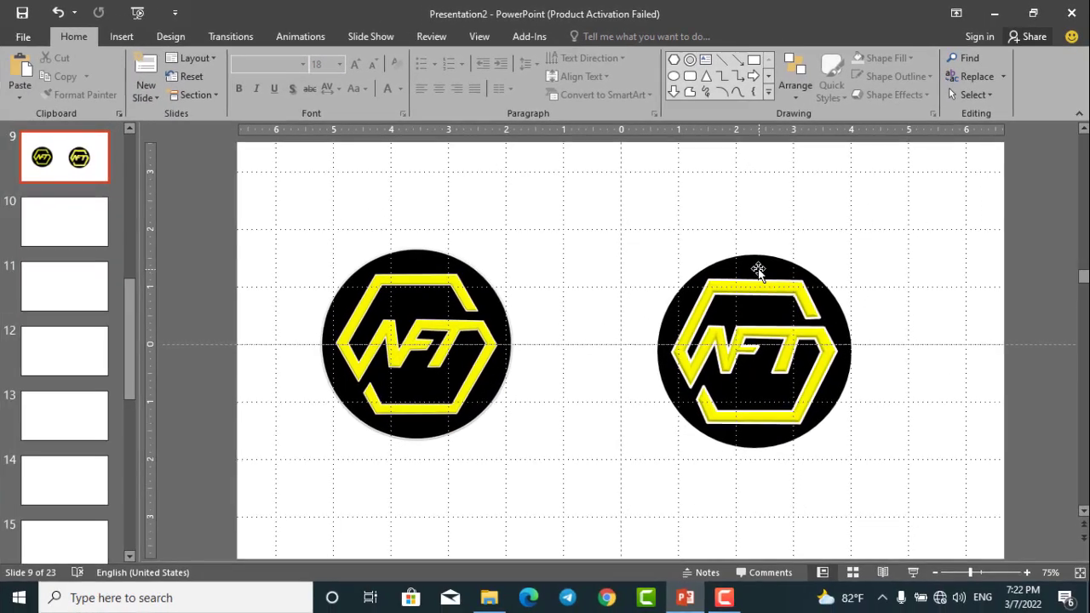
Enlarge the black circle to about 3.6" across around the NFT shape and group the two.
click(718, 305)
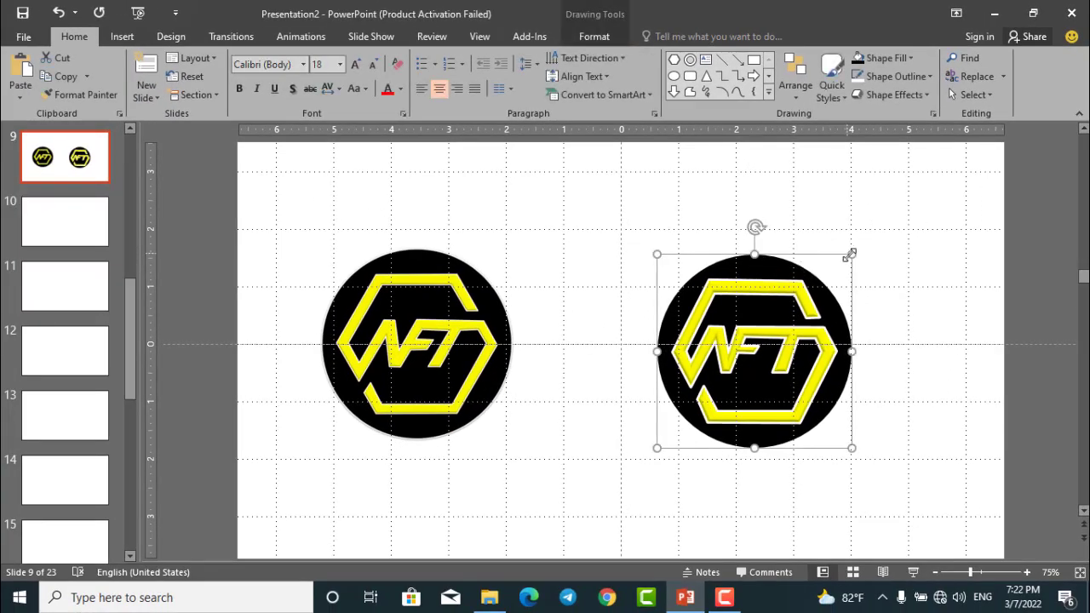
drag(824, 286, 786, 291)
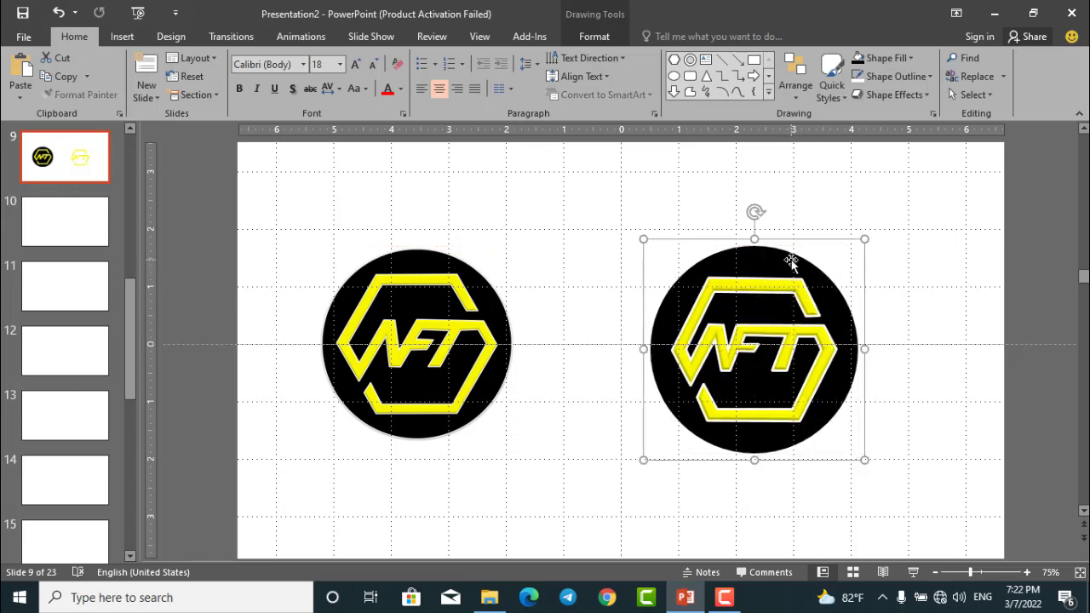
Hide the slide's gridlines.
ctrl+scroll(788, 264, up, 3)
click(479, 35)
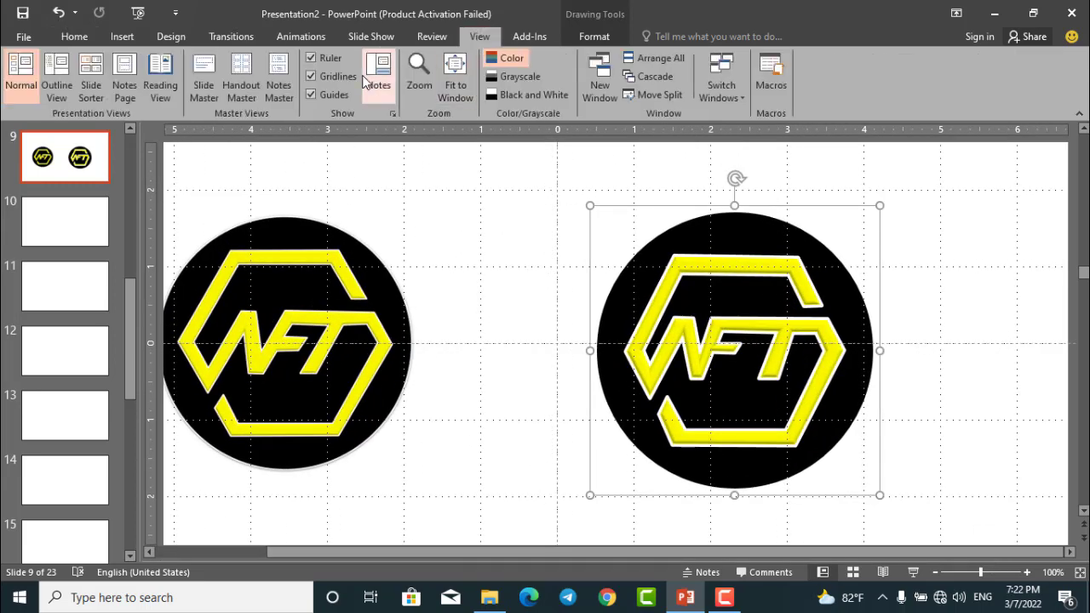
click(311, 76)
Move the reference logo picture closer to the slide's centre and shift the grouped NFT logo slightly upward beside it.
drag(377, 283, 429, 284)
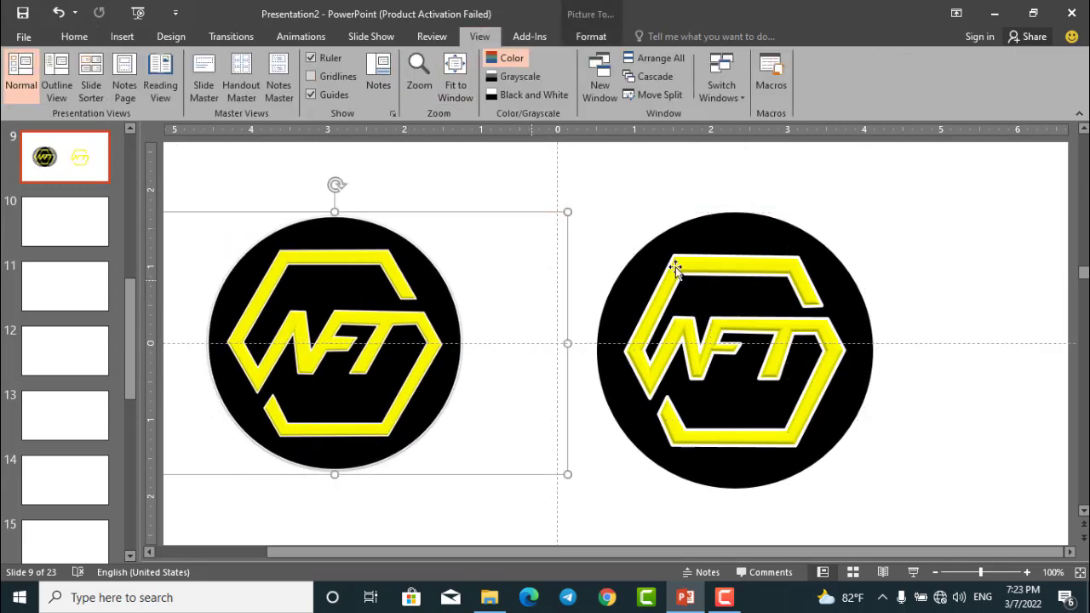
click(737, 276)
ctrl+scroll(737, 274, down, 3)
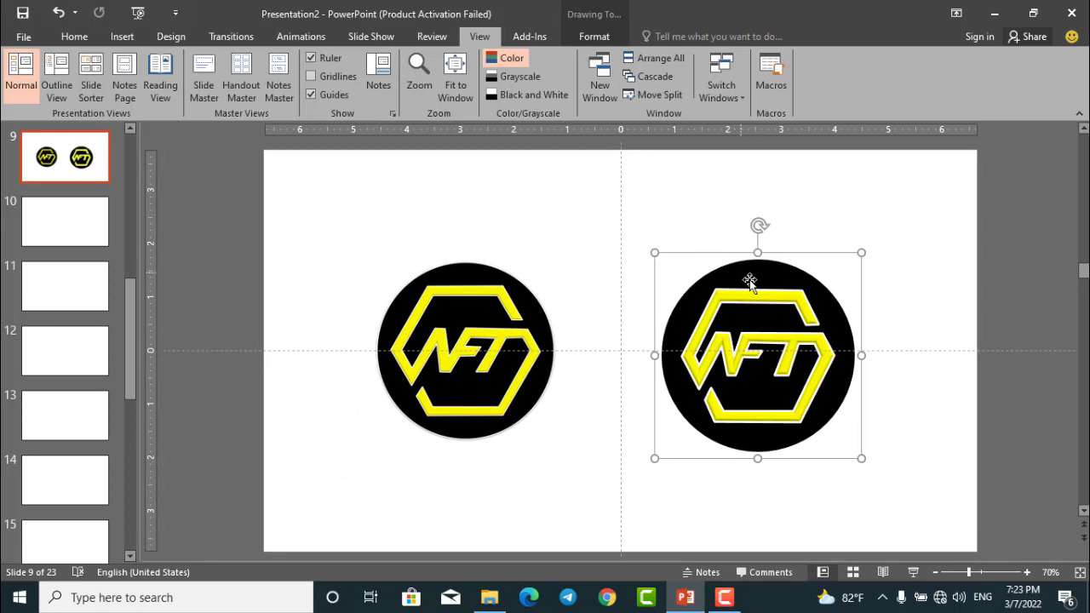
drag(741, 275, 745, 265)
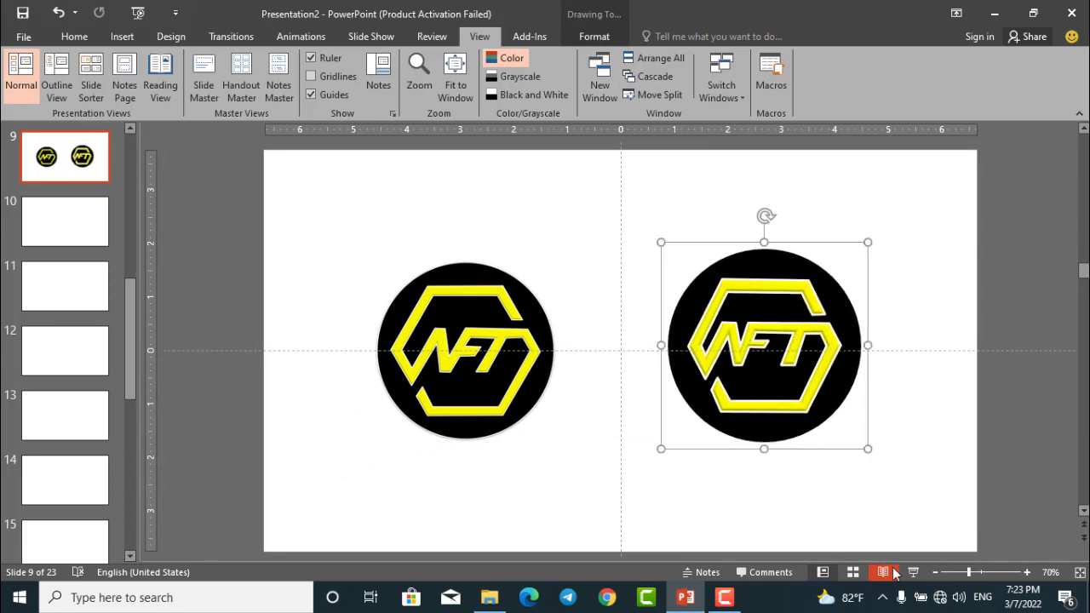
Shrink the black circle inside the grouped logo to about 3.4" across and present the slide full screen.
drag(868, 242, 845, 285)
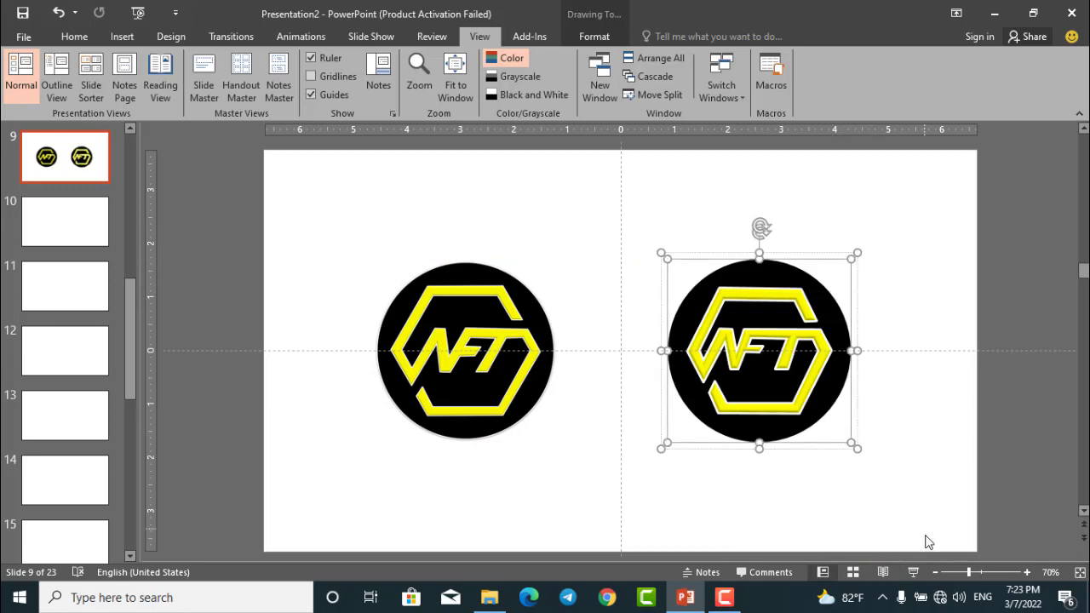
click(913, 572)
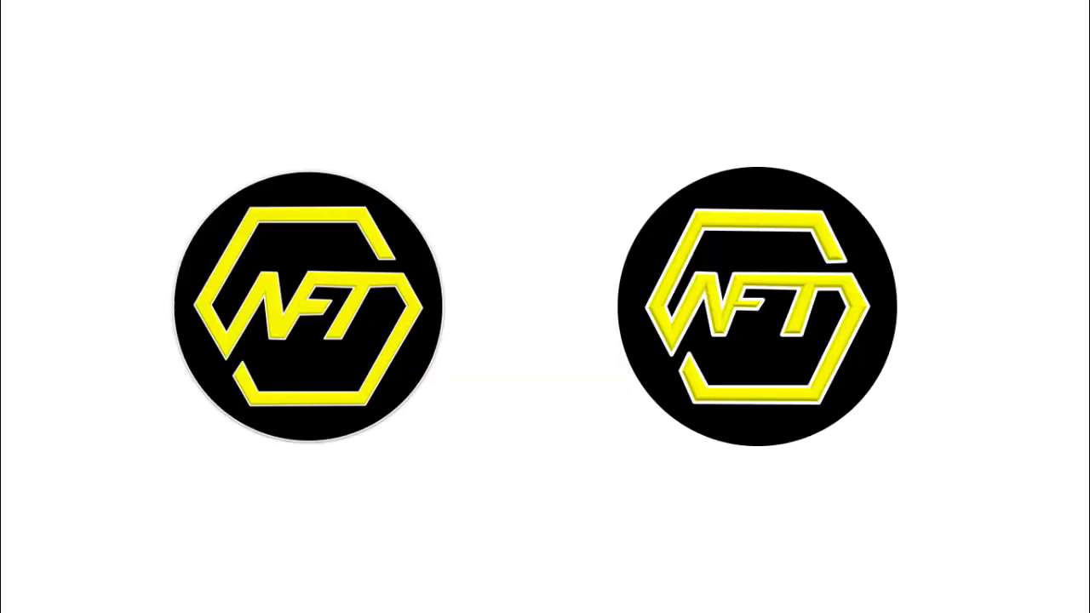